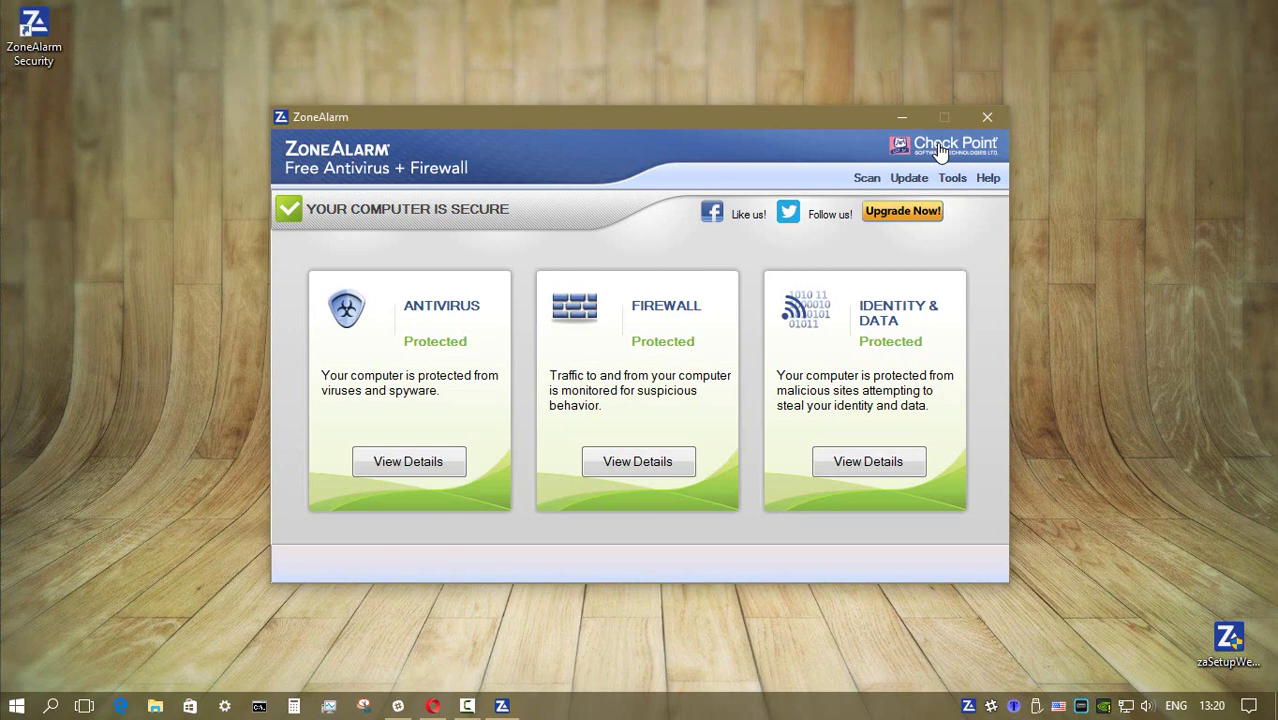
# View the web page about Check Point and ZoneAlarm linked from the company logo, and close the browser.
pyautogui.click(940, 150)
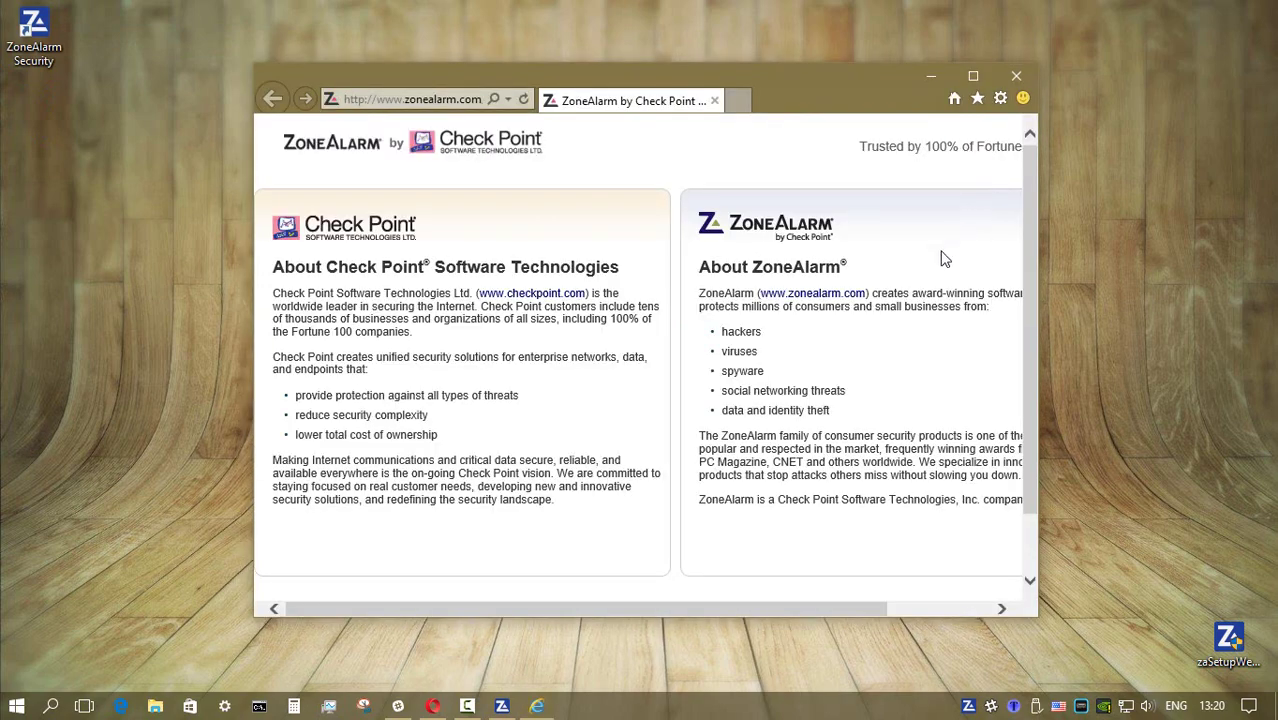
pyautogui.click(1016, 75)
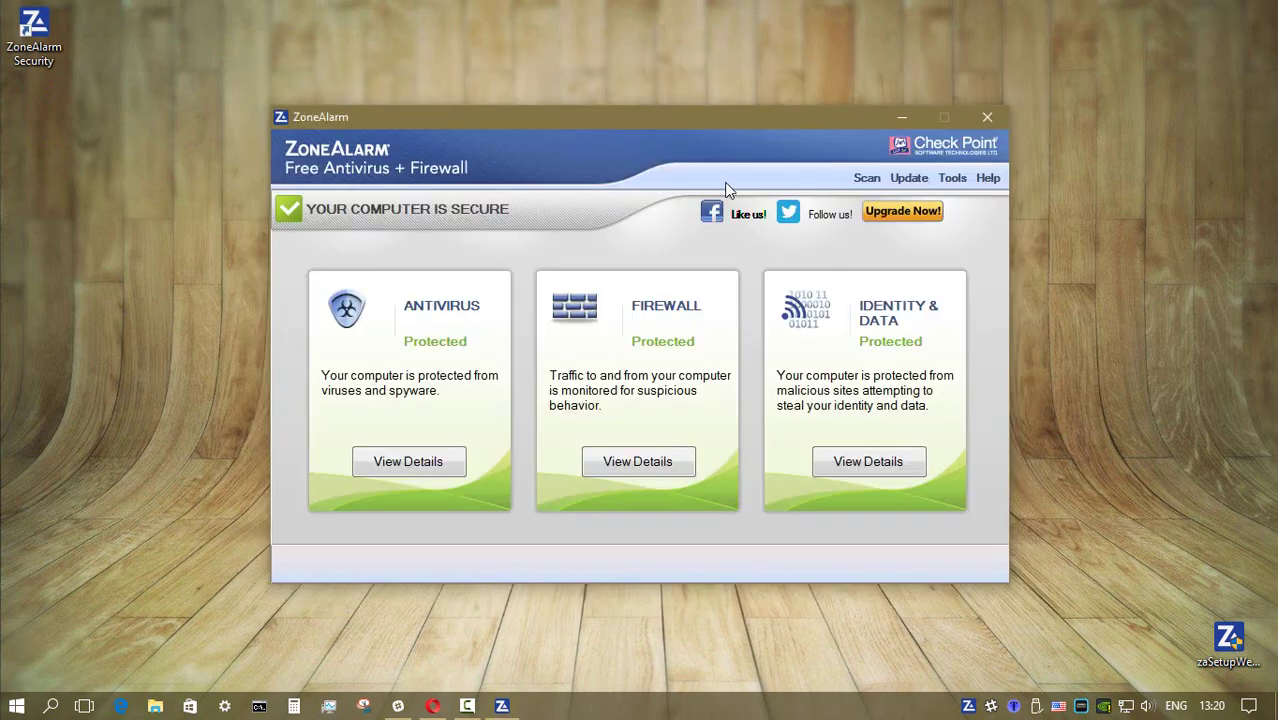
# Start a Quick Scan, expand its list of detections, and cancel the scan.
pyautogui.click(866, 179)
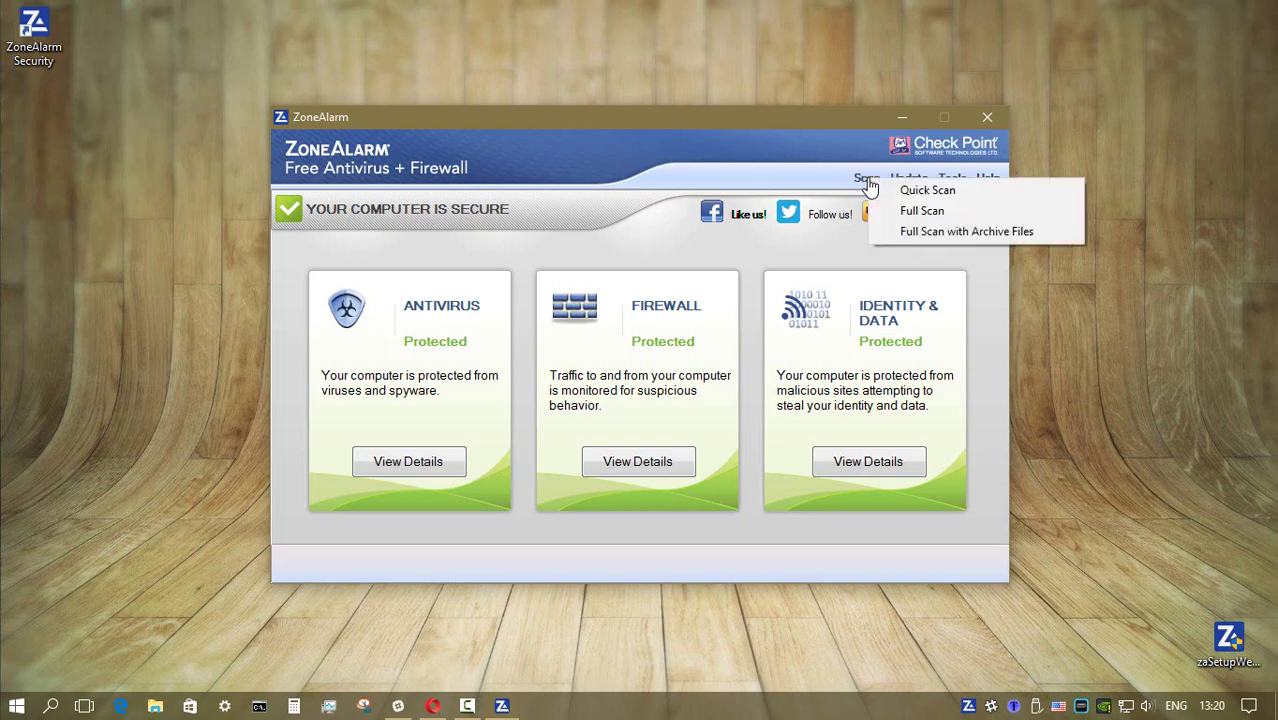
pyautogui.click(928, 190)
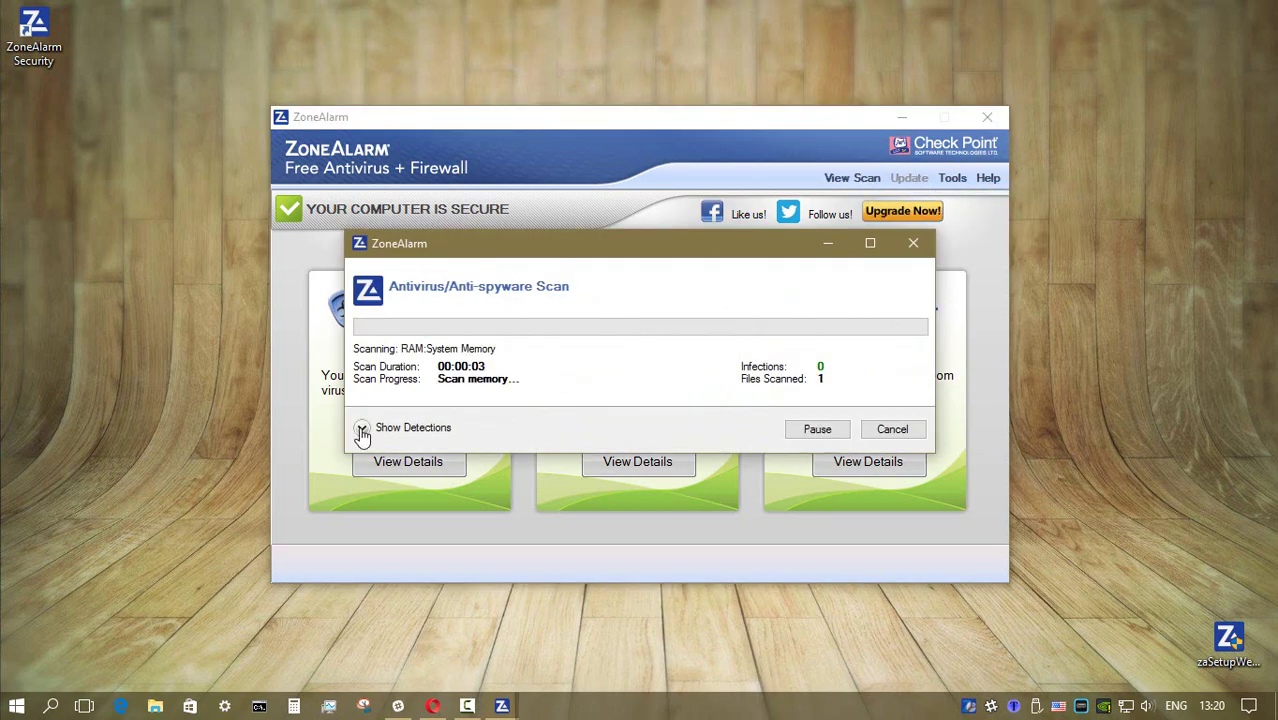
pyautogui.click(362, 430)
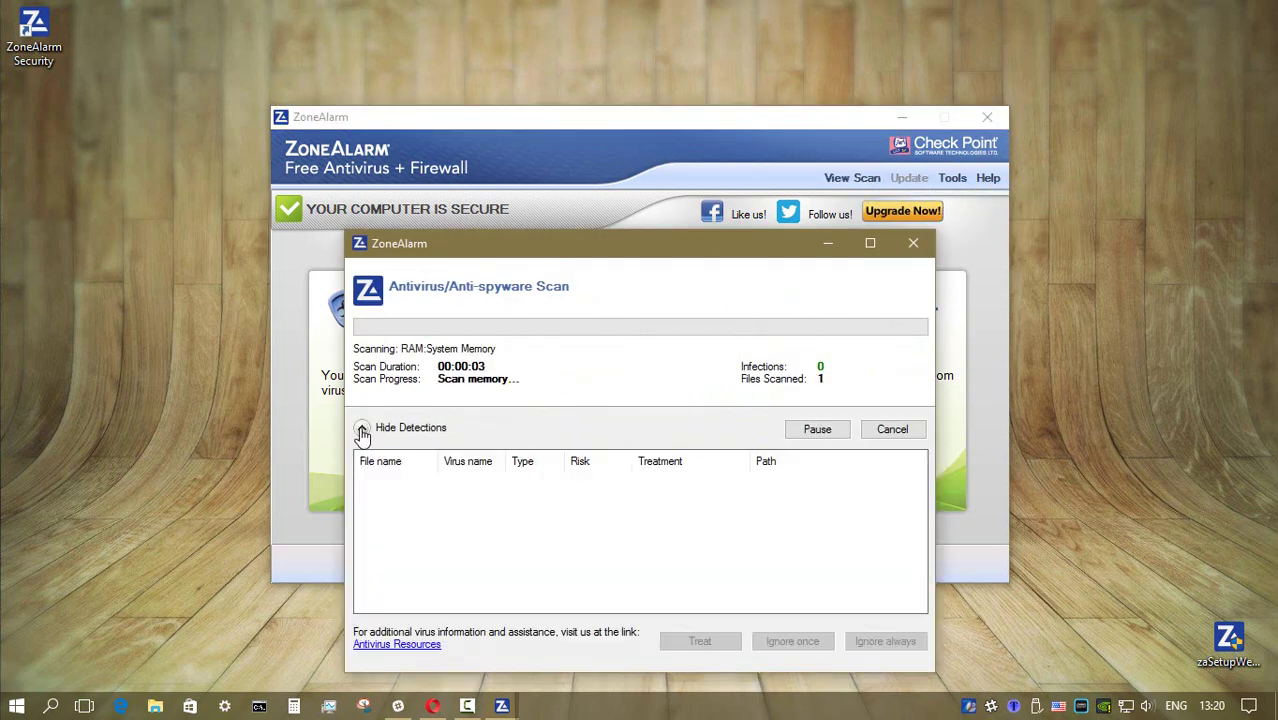
pyautogui.click(892, 429)
# Start a Full Scan and cancel it.
pyautogui.click(866, 179)
pyautogui.click(928, 212)
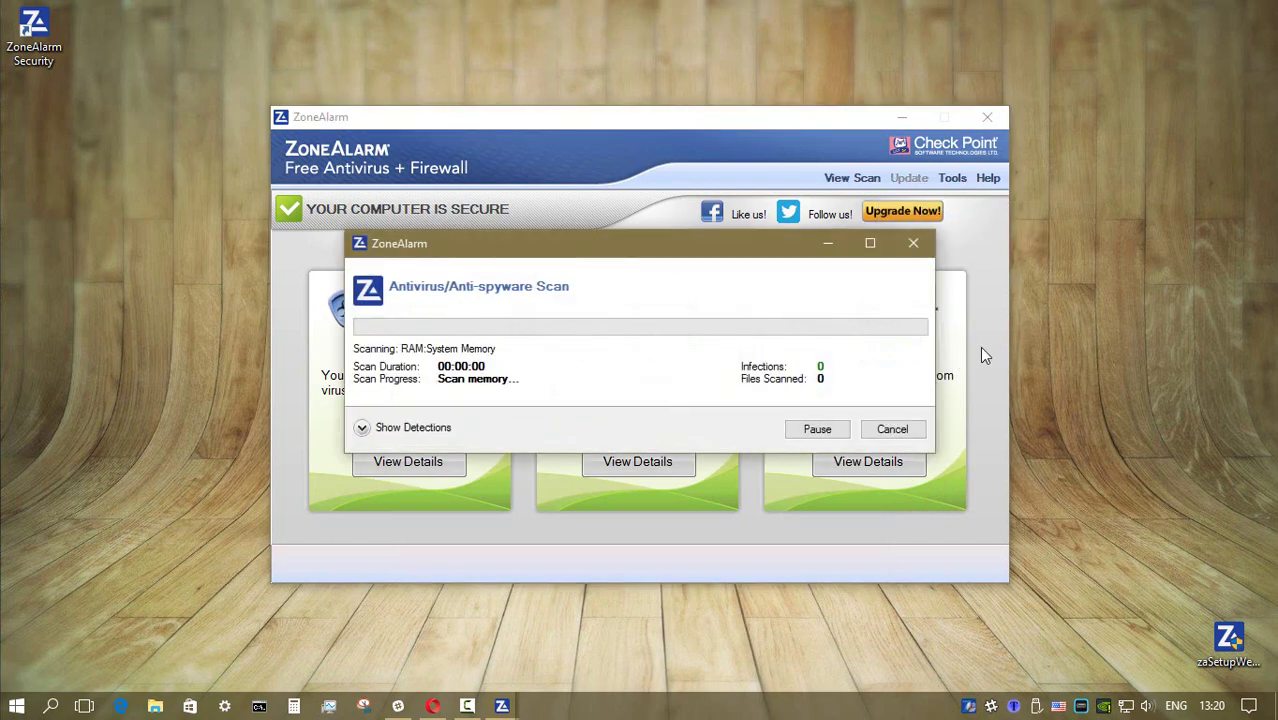
pyautogui.click(892, 180)
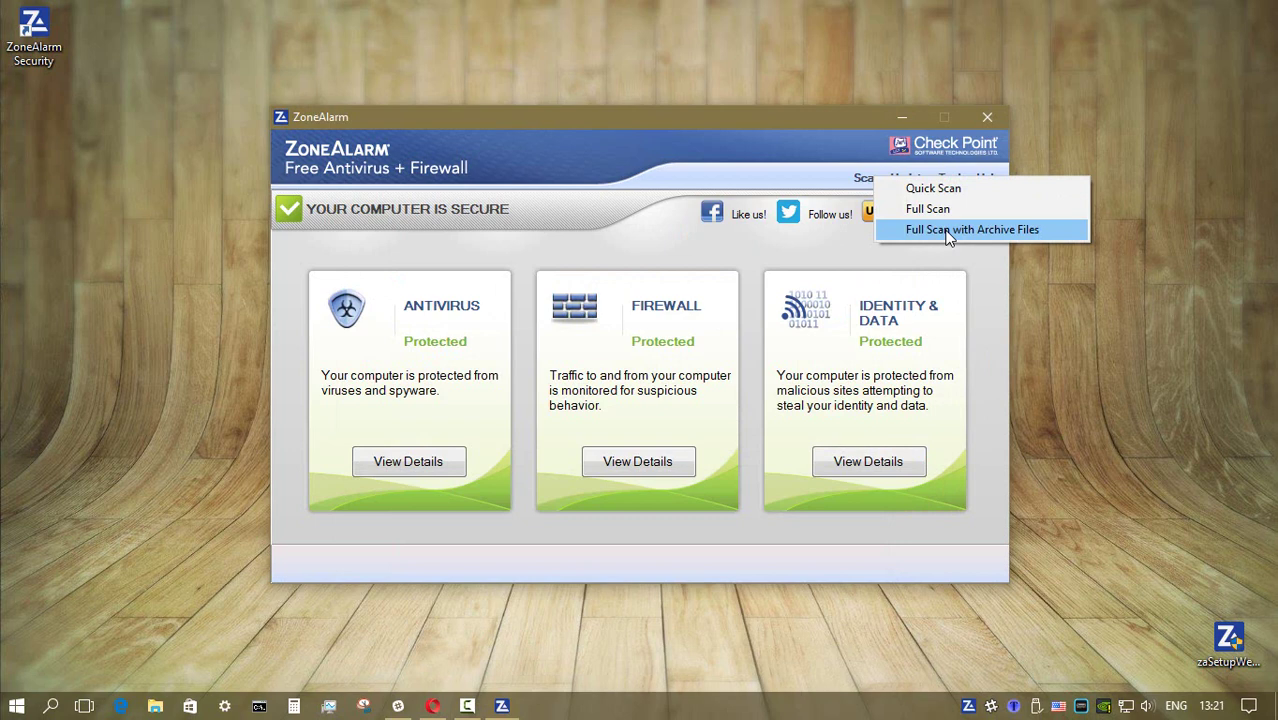
# Run the antivirus and product update to completion and close the update window.
pyautogui.click(907, 177)
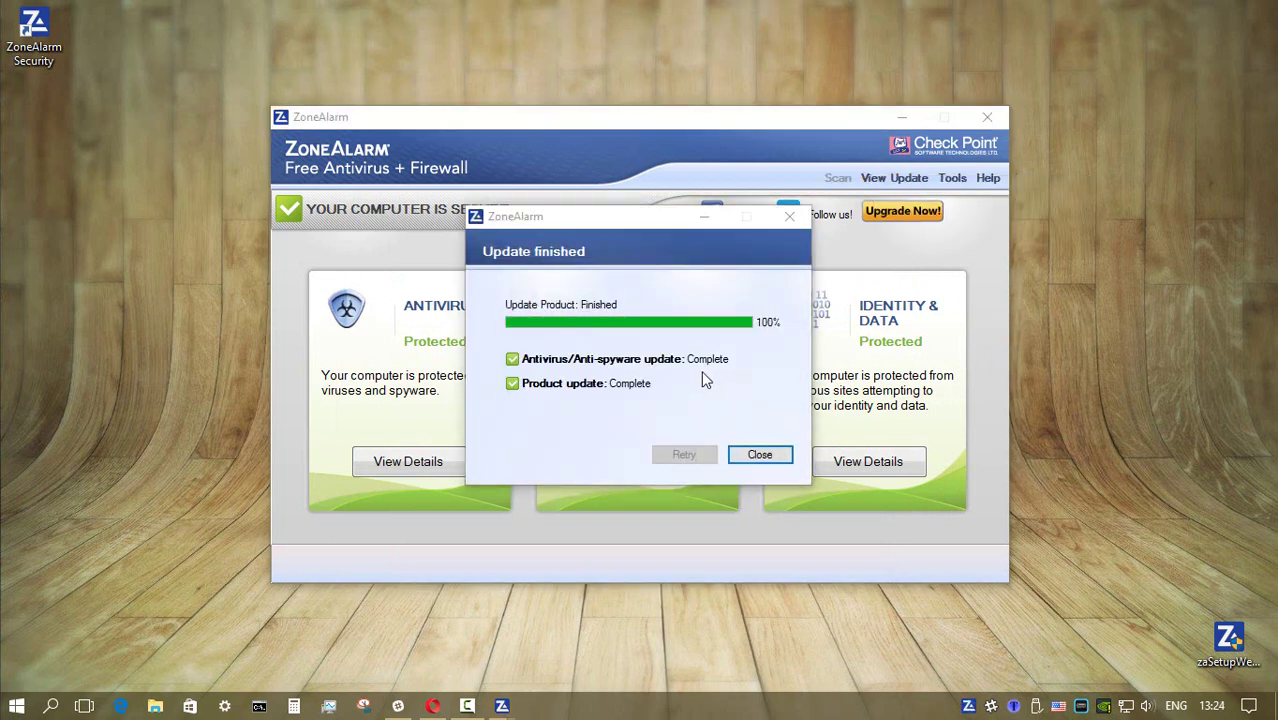
pyautogui.click(760, 454)
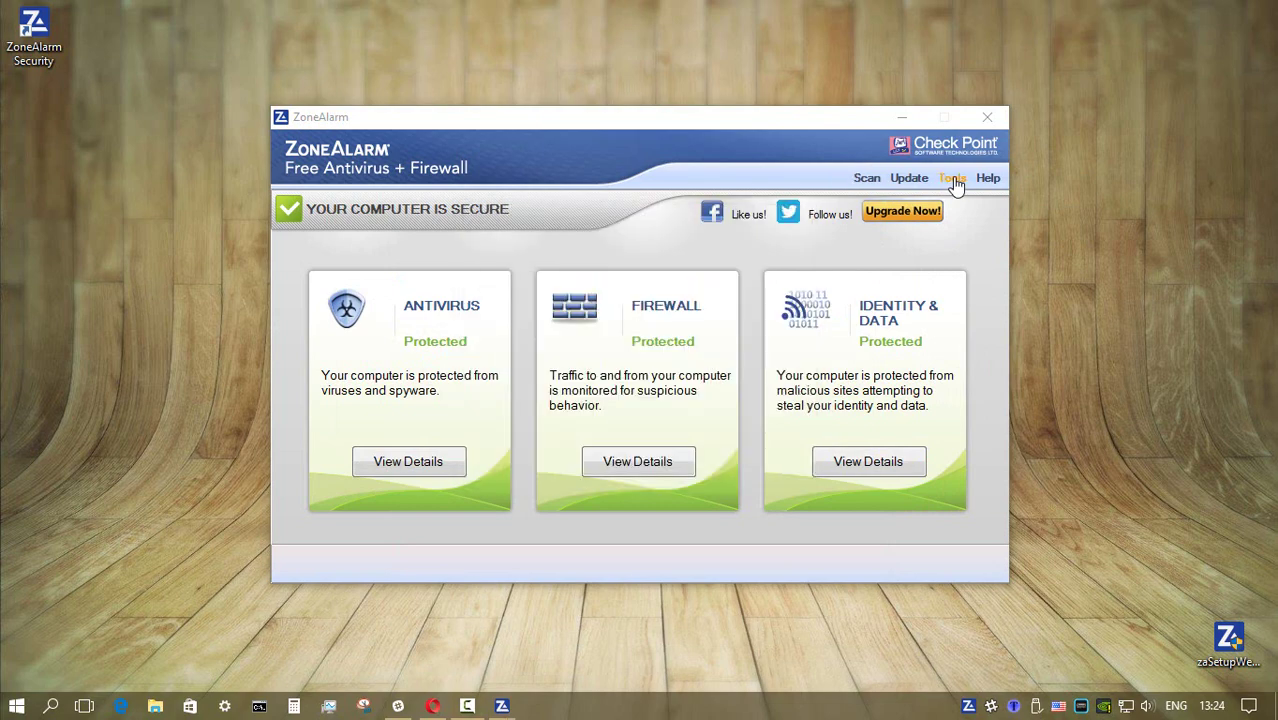
# View the license key entry form without entering a key, and synchronize the license.
pyautogui.click(952, 177)
pyautogui.click(1017, 188)
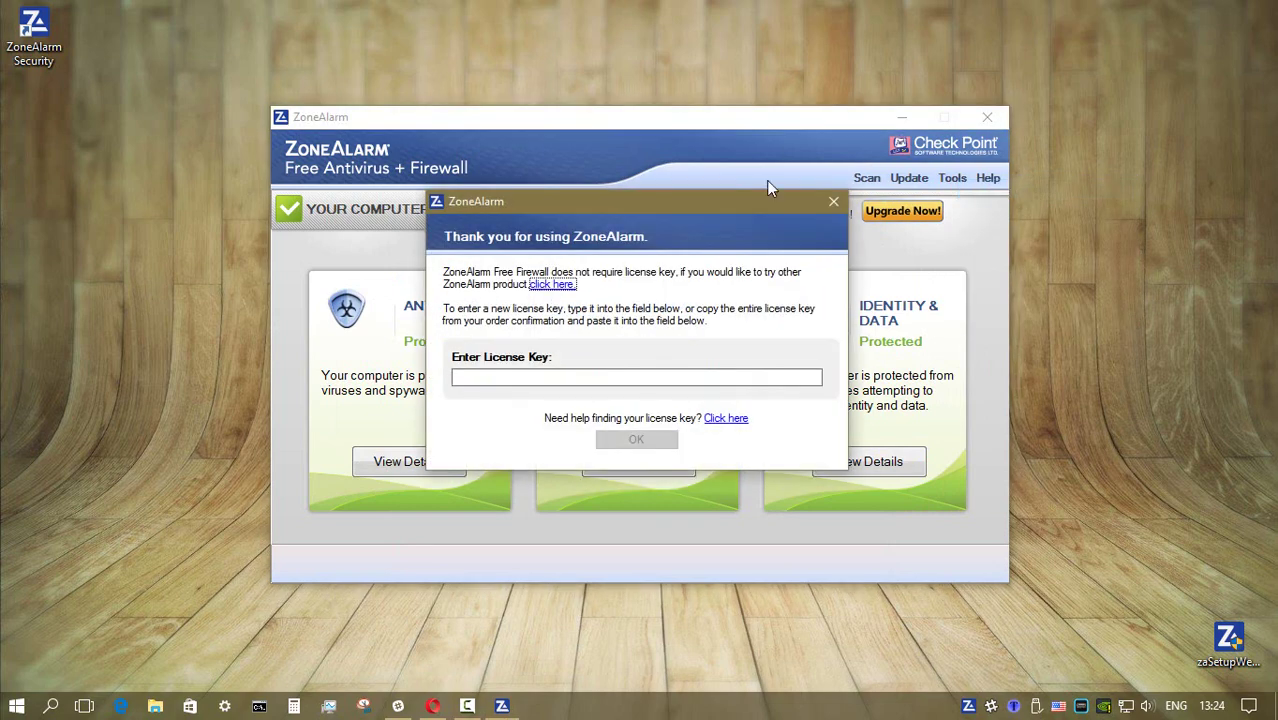
pyautogui.click(952, 177)
pyautogui.click(1014, 212)
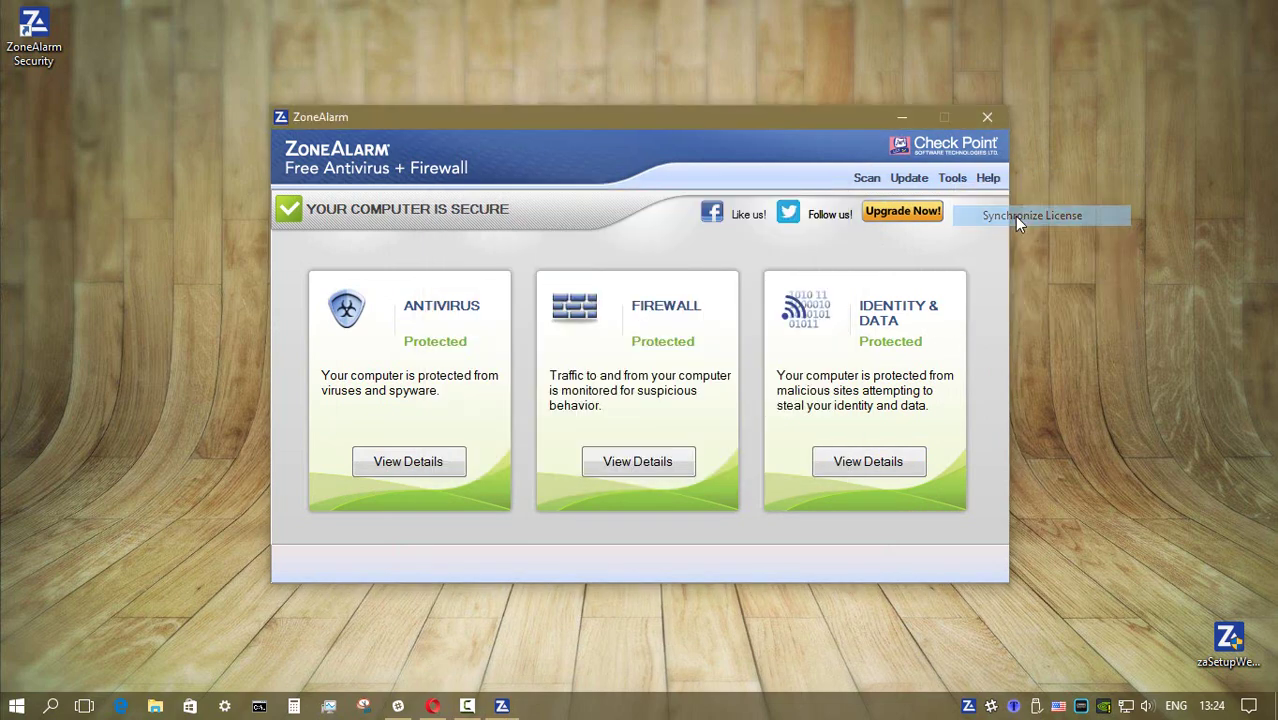
# View the Game Mode options, and check the Antivirus Update details in the Scheduled Tasks.
pyautogui.click(952, 177)
pyautogui.click(1031, 232)
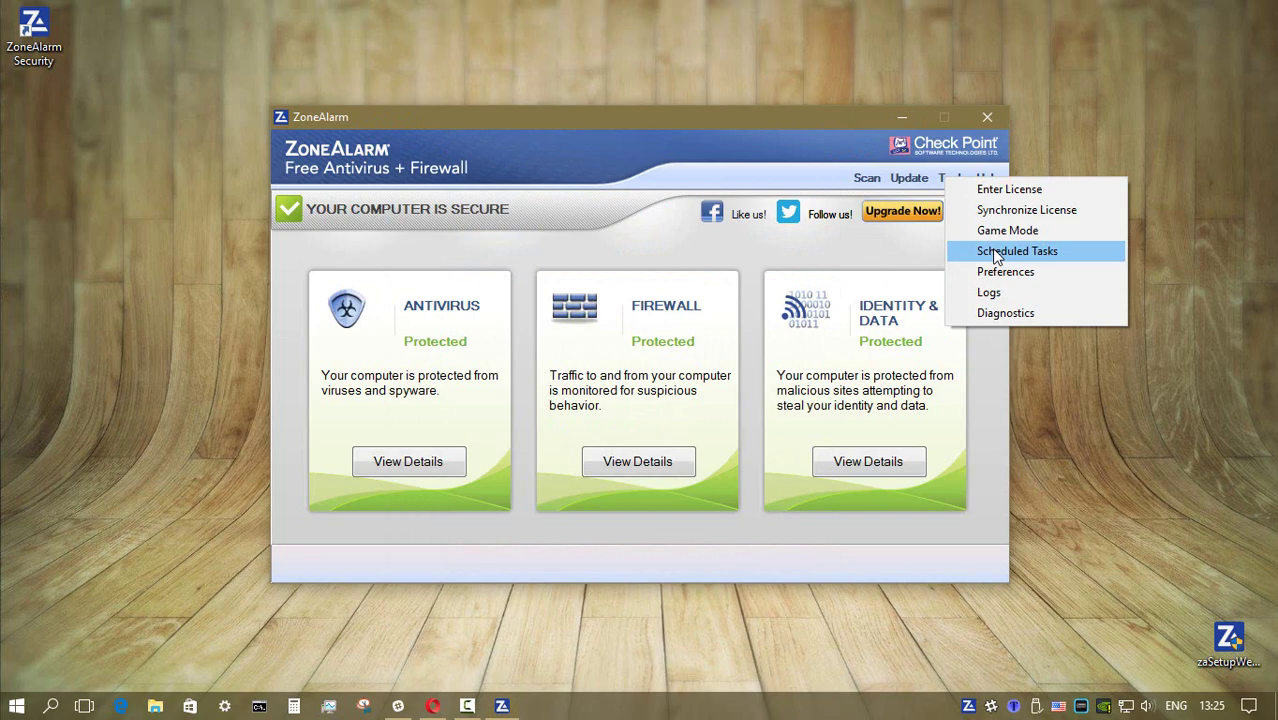
pyautogui.click(995, 252)
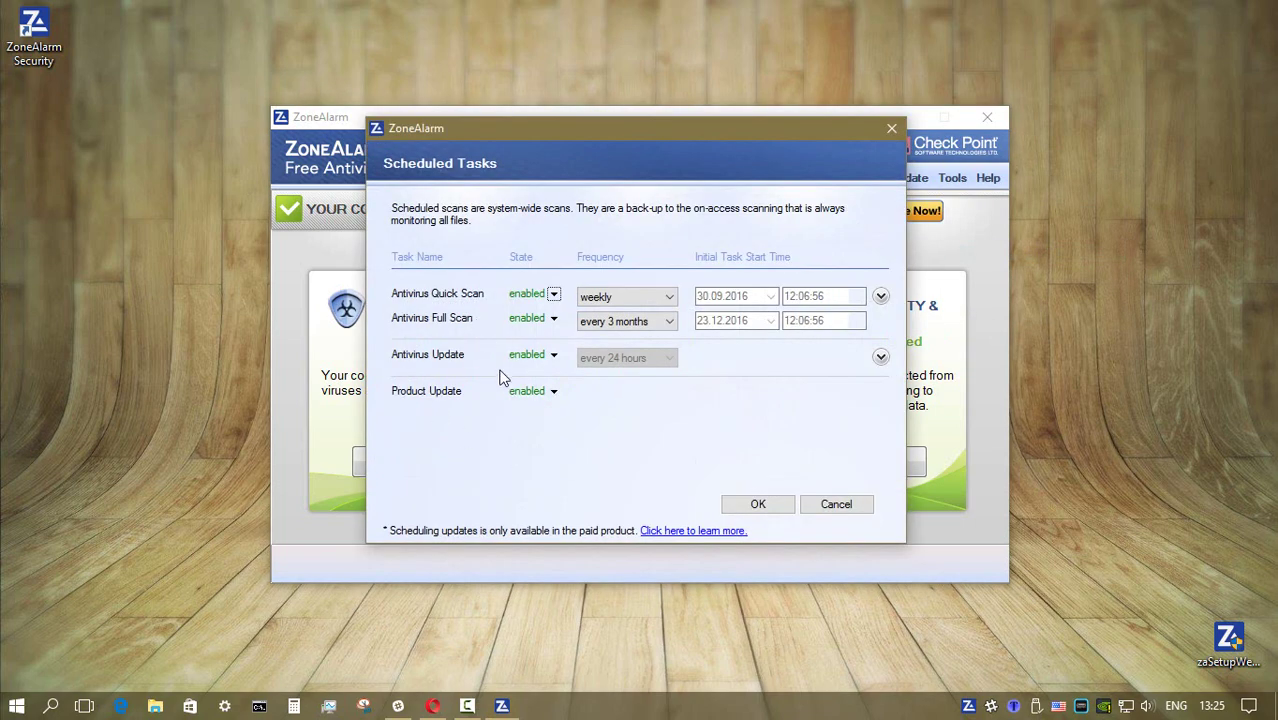
pyautogui.click(880, 357)
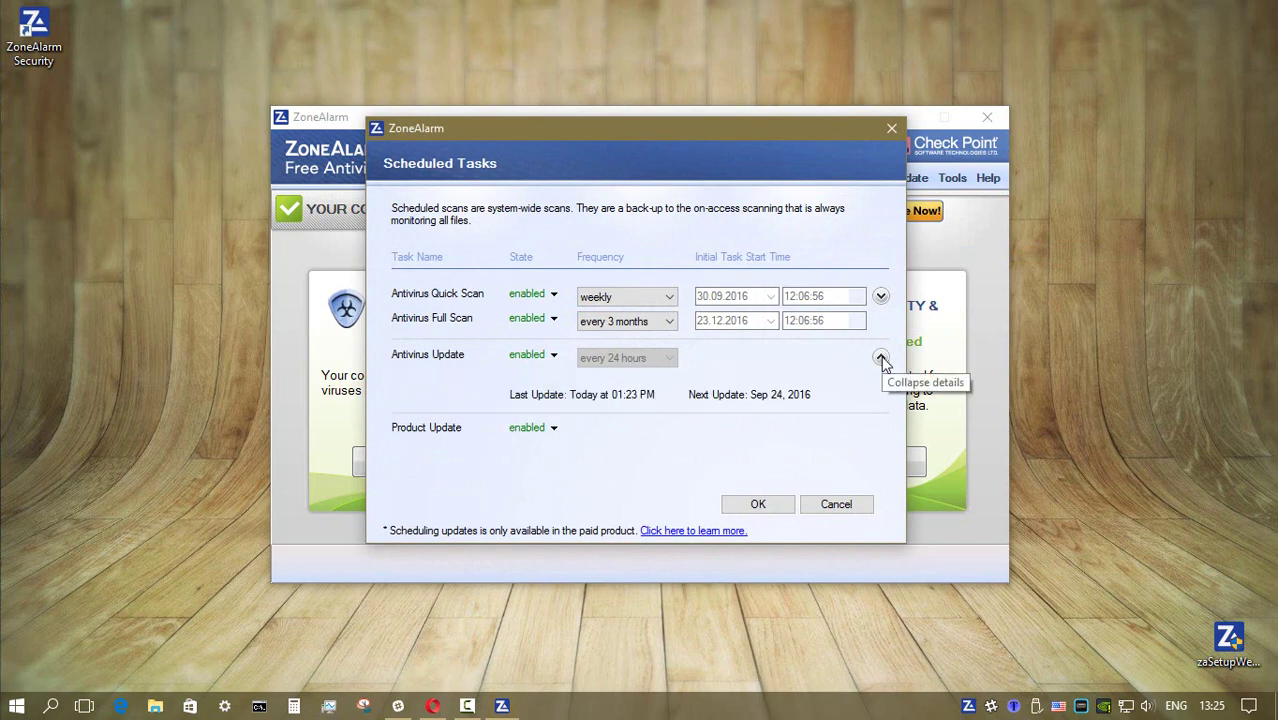
pyautogui.click(880, 357)
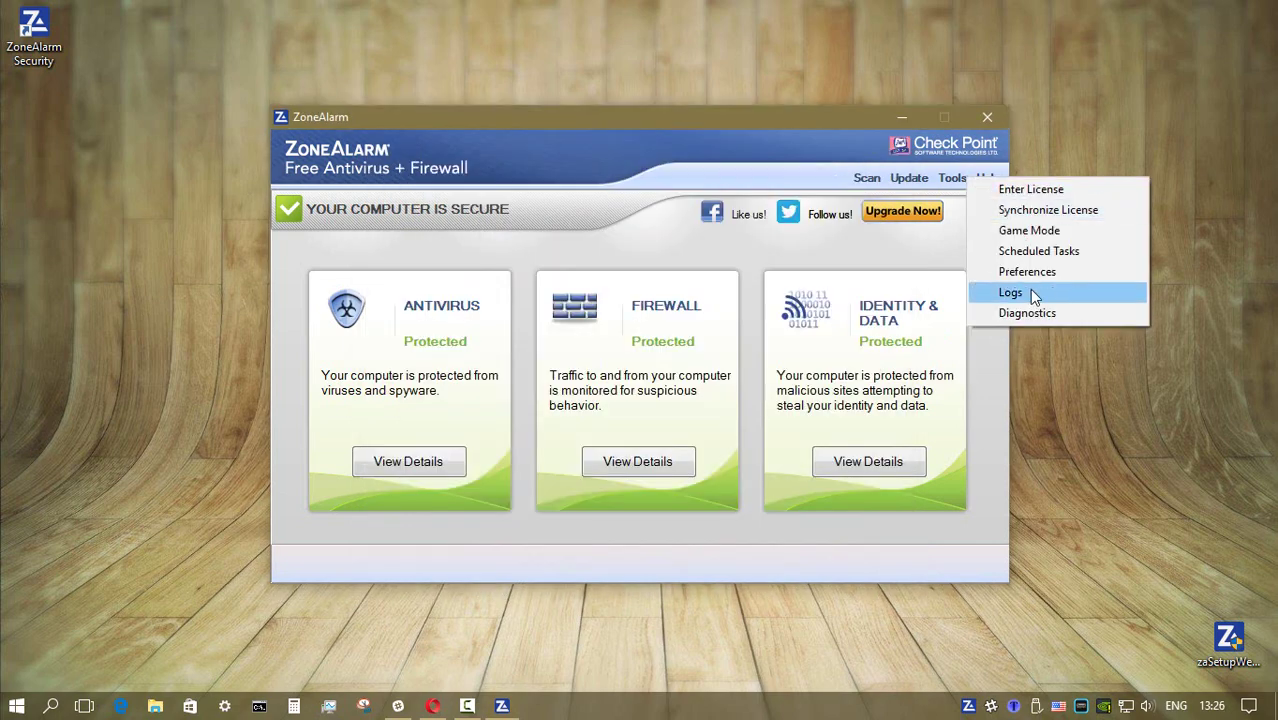
# View the program's Preferences for password, backup, startup and proxy, and close them.
pyautogui.click(1027, 267)
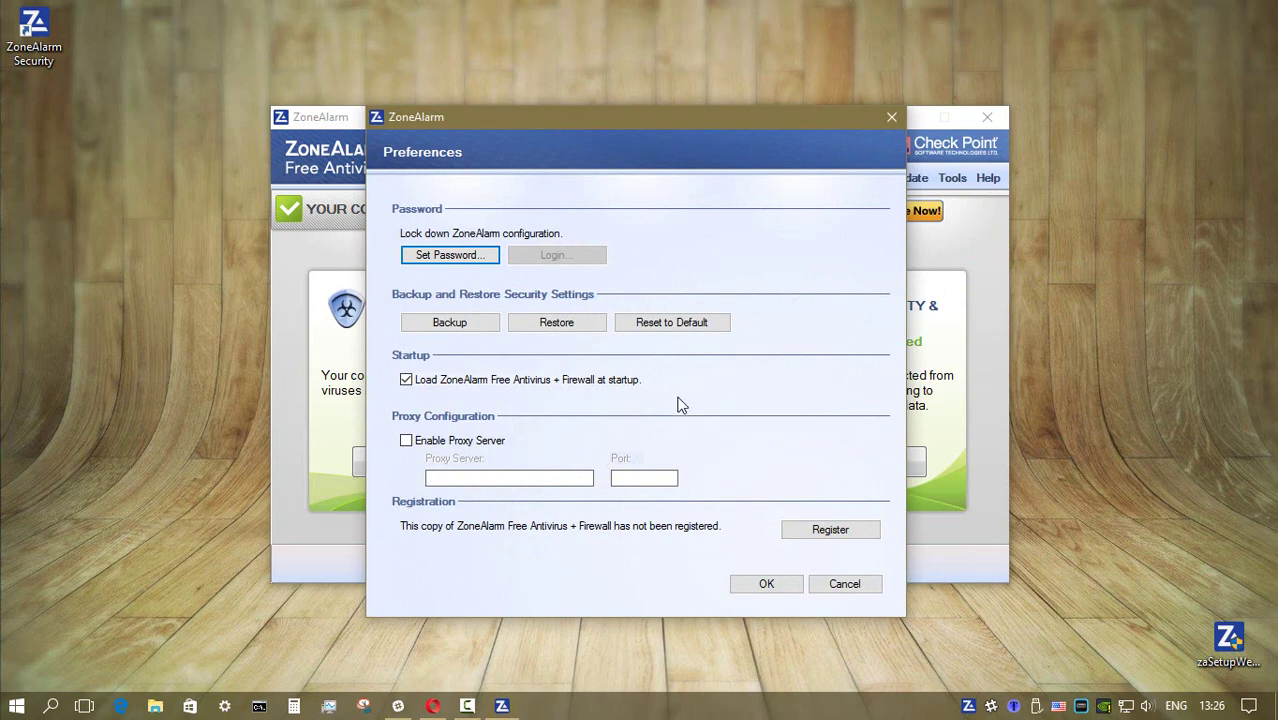
pyautogui.click(766, 583)
# View the program's logs and its diagnostics tool.
pyautogui.click(952, 177)
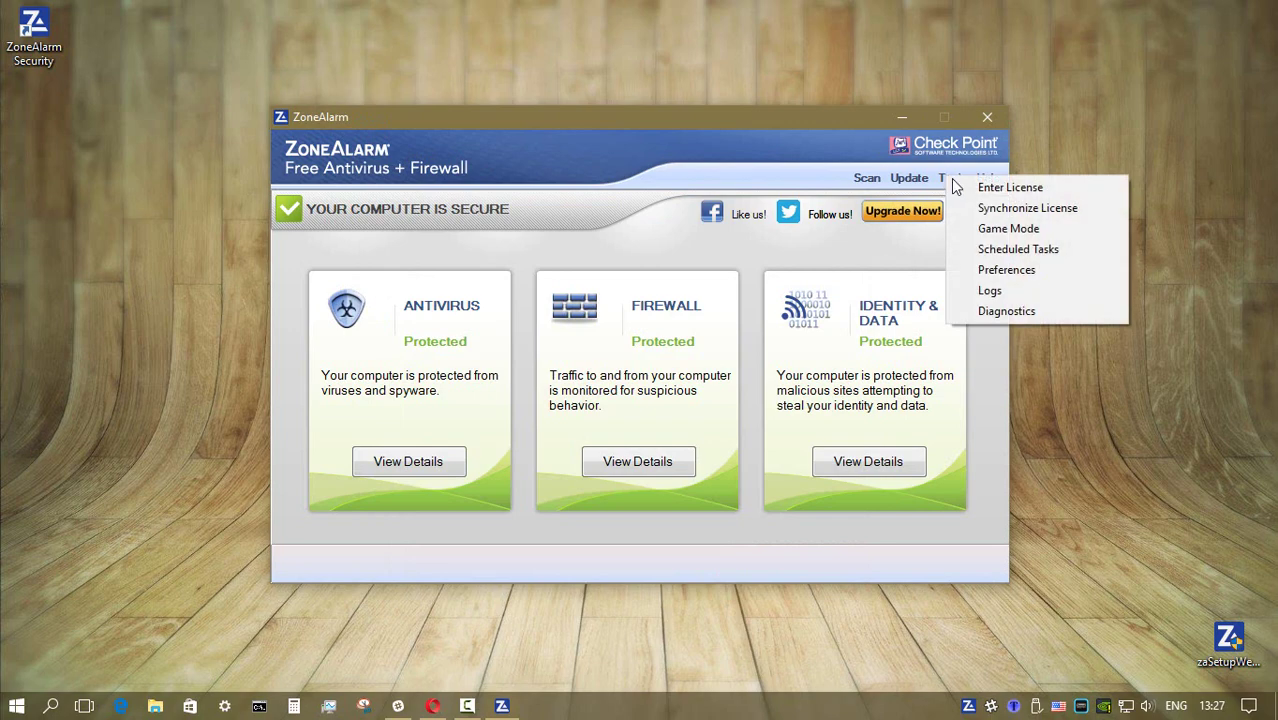
pyautogui.click(989, 290)
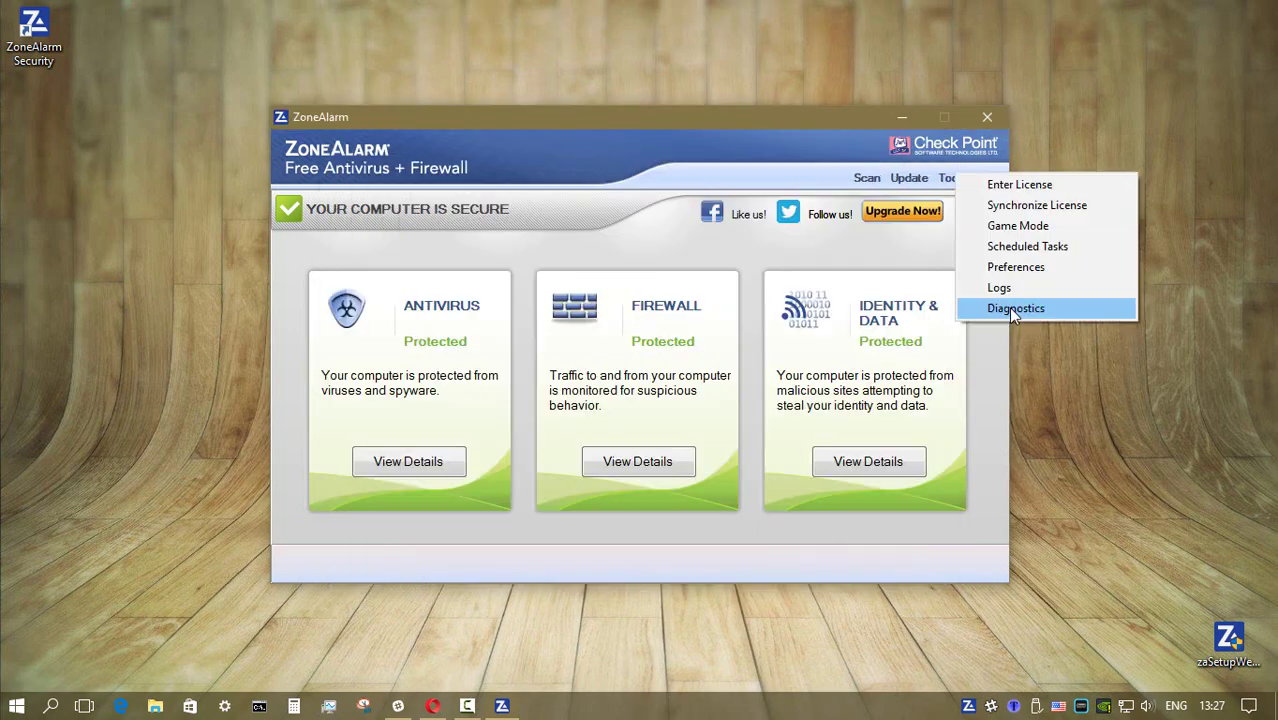
pyautogui.click(1012, 310)
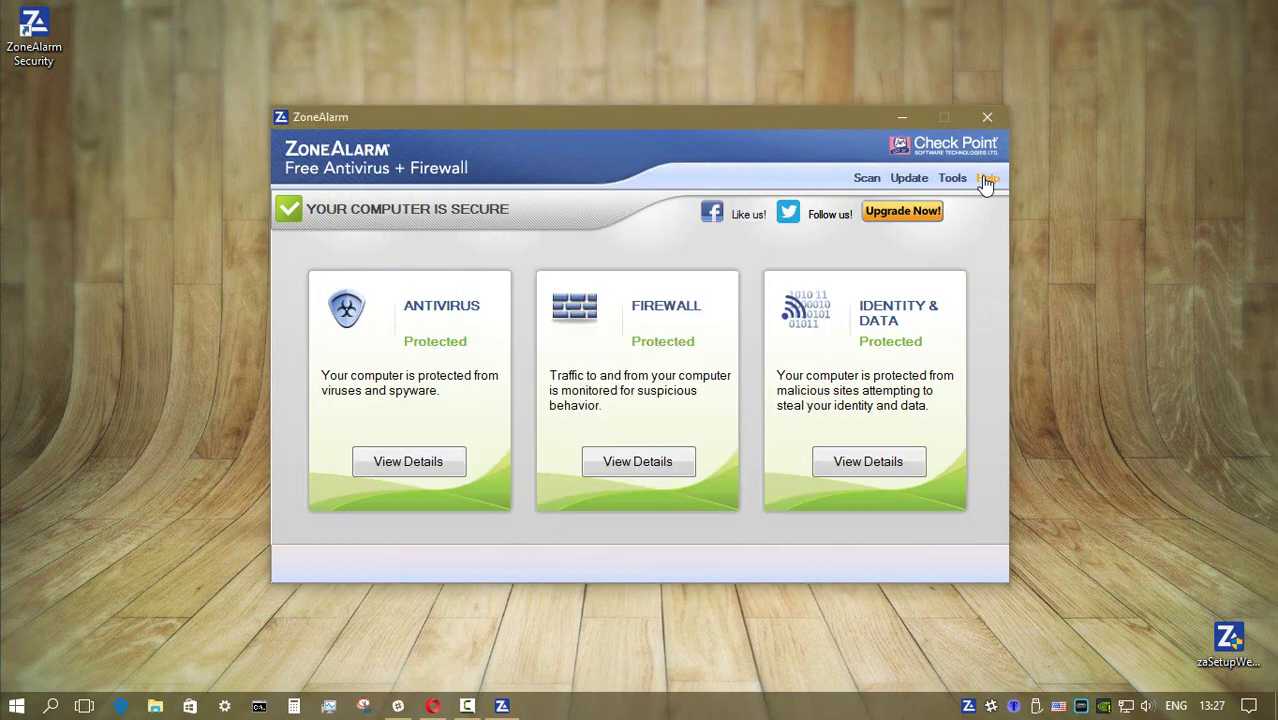
# View the program's version information and close it.
pyautogui.click(988, 177)
pyautogui.click(1005, 189)
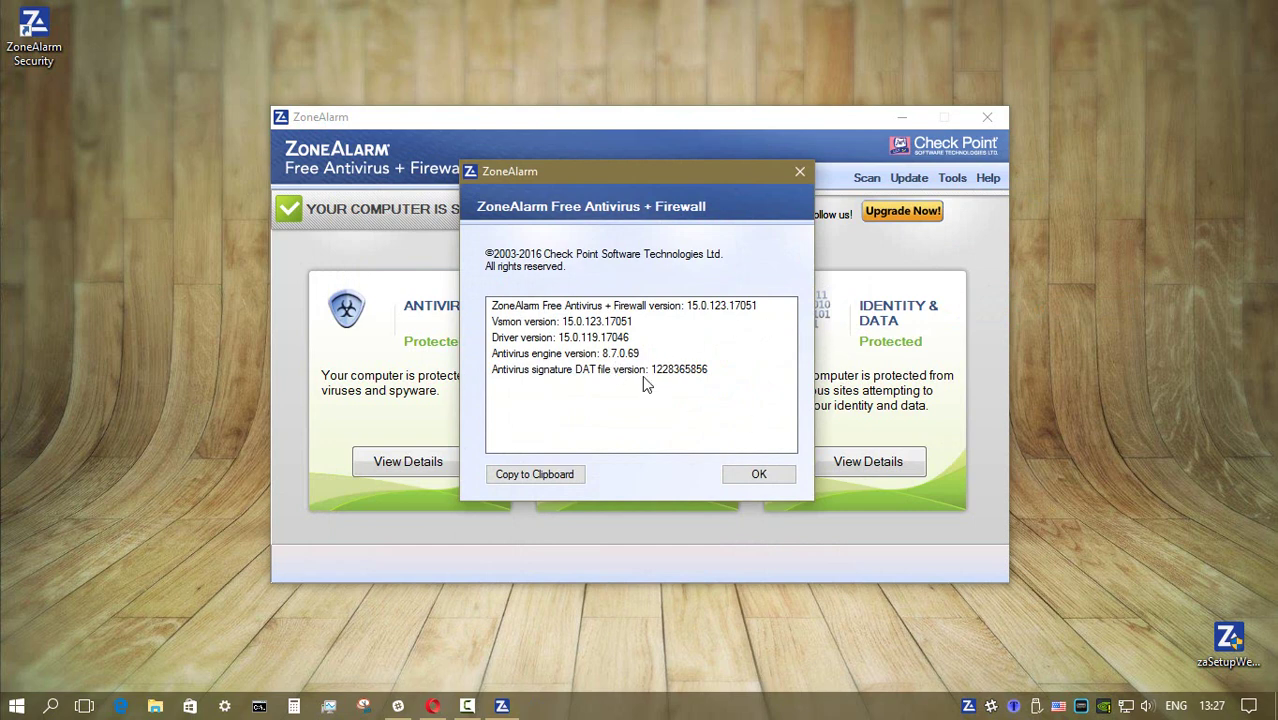
pyautogui.click(759, 474)
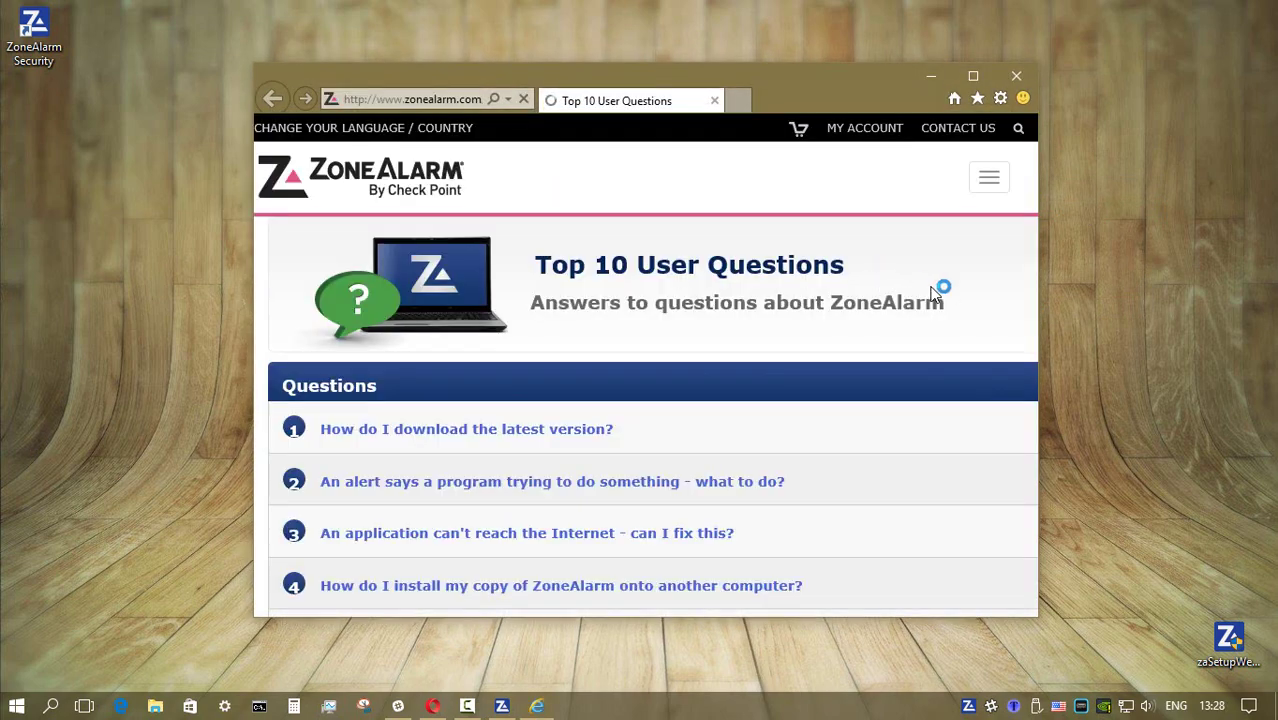
# Look through the Top 10 User Questions page, and open the Installation chapter of the online user guide.
pyautogui.scroll(-3, 932, 295)
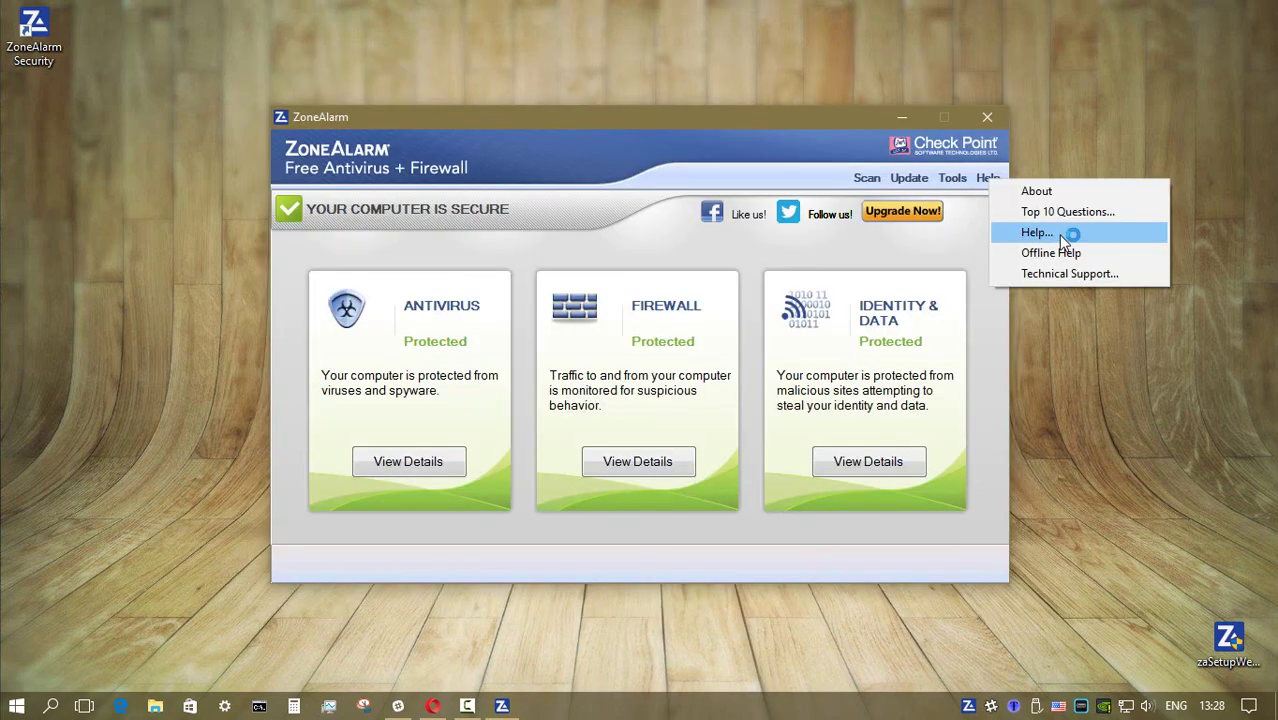
pyautogui.click(1060, 236)
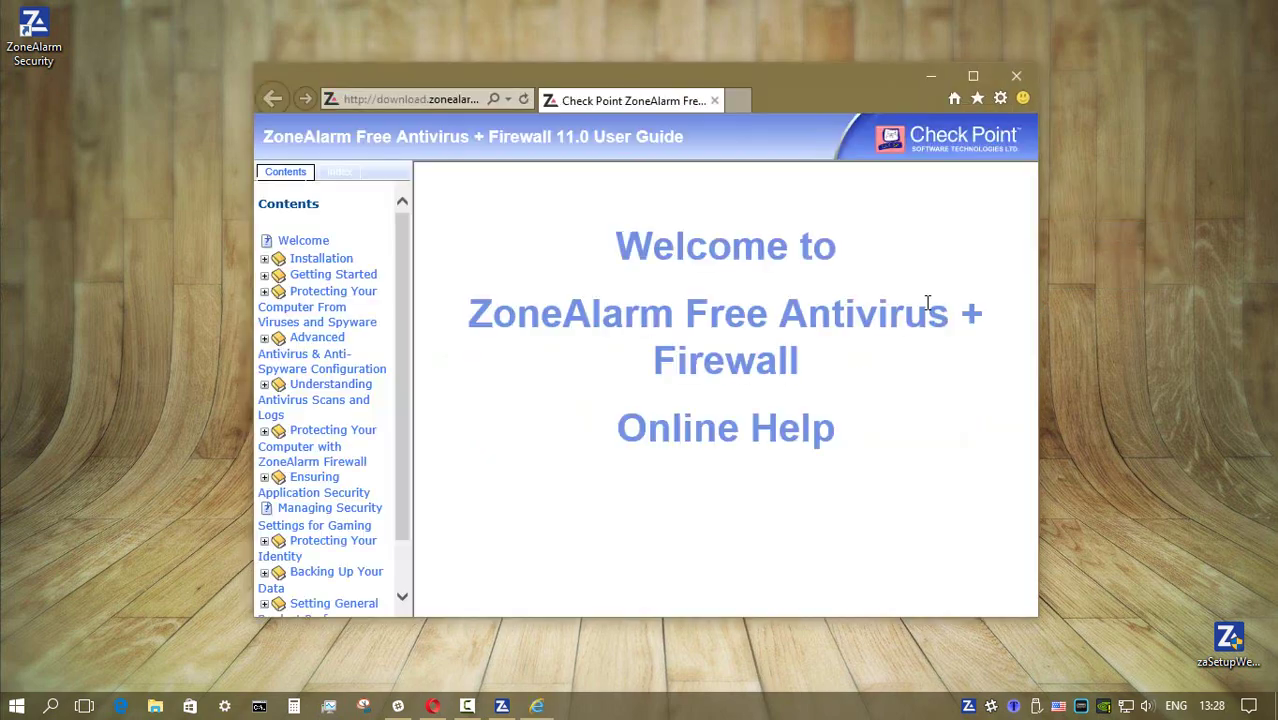
pyautogui.click(322, 259)
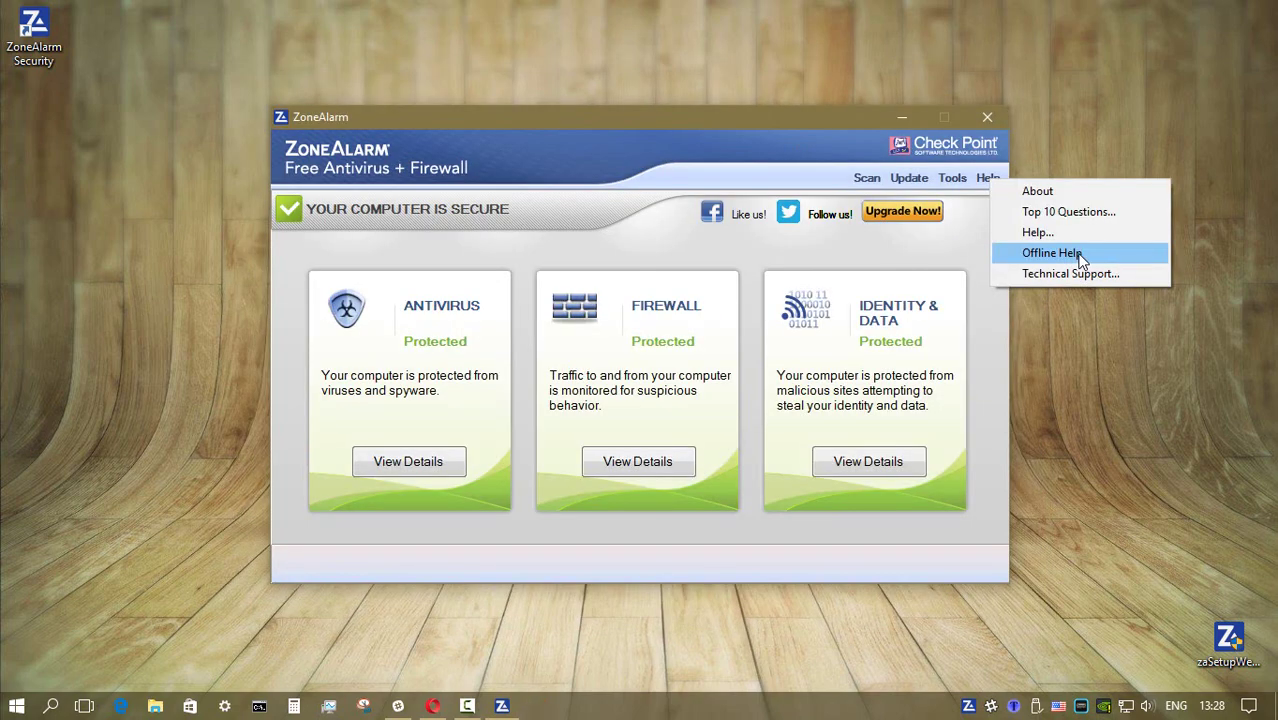
# View the index of the offline troubleshooting guide, and open and close the technical support page.
pyautogui.click(1076, 253)
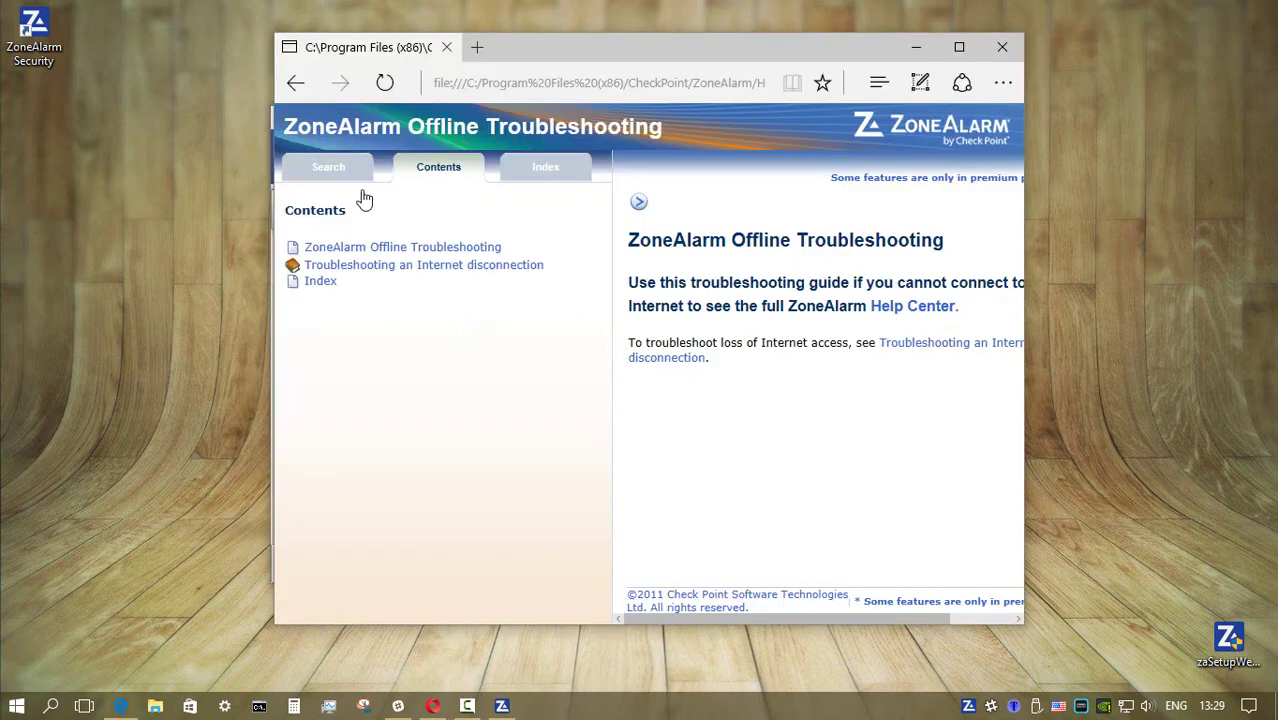
pyautogui.click(550, 172)
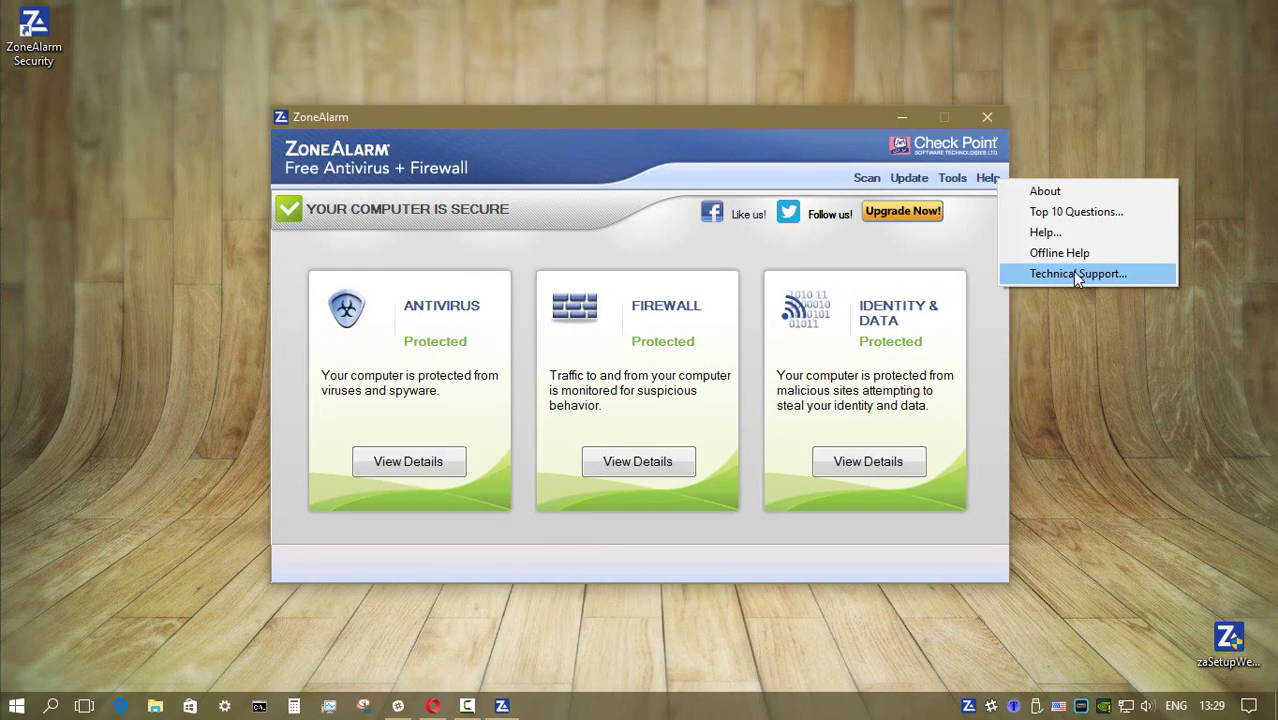
pyautogui.click(1077, 274)
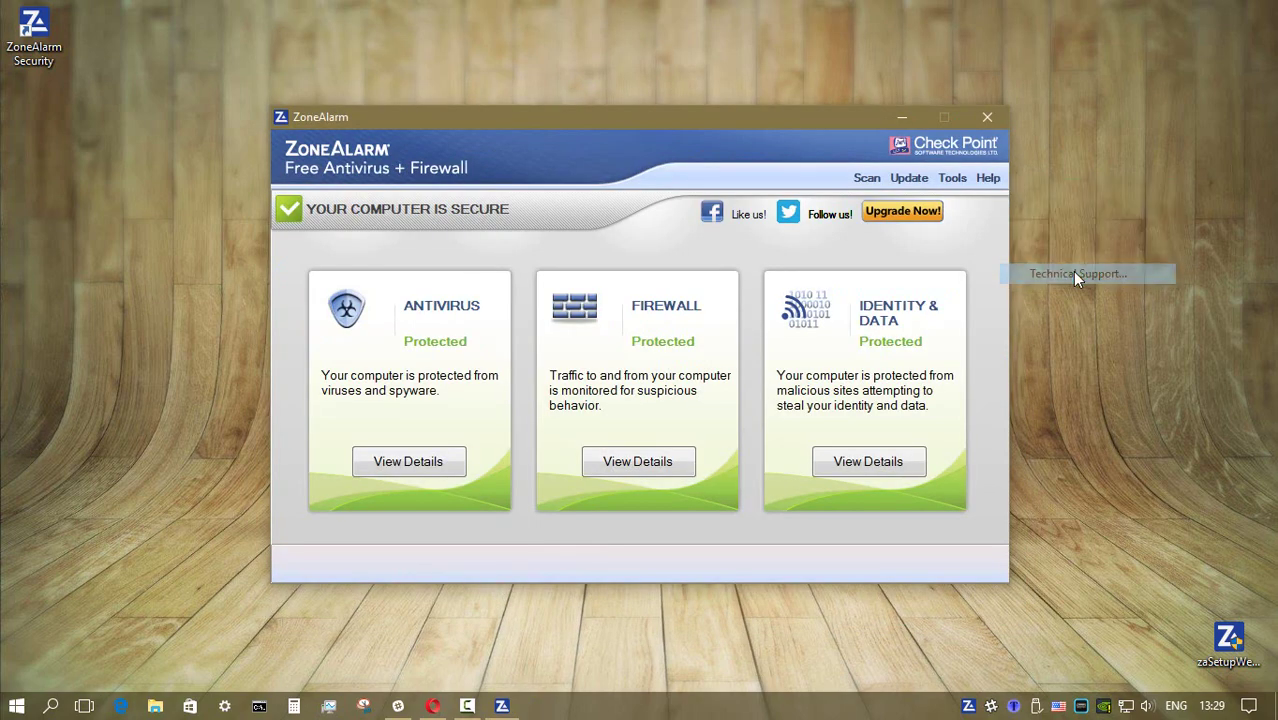
pyautogui.hotkey('alt', 'F4')
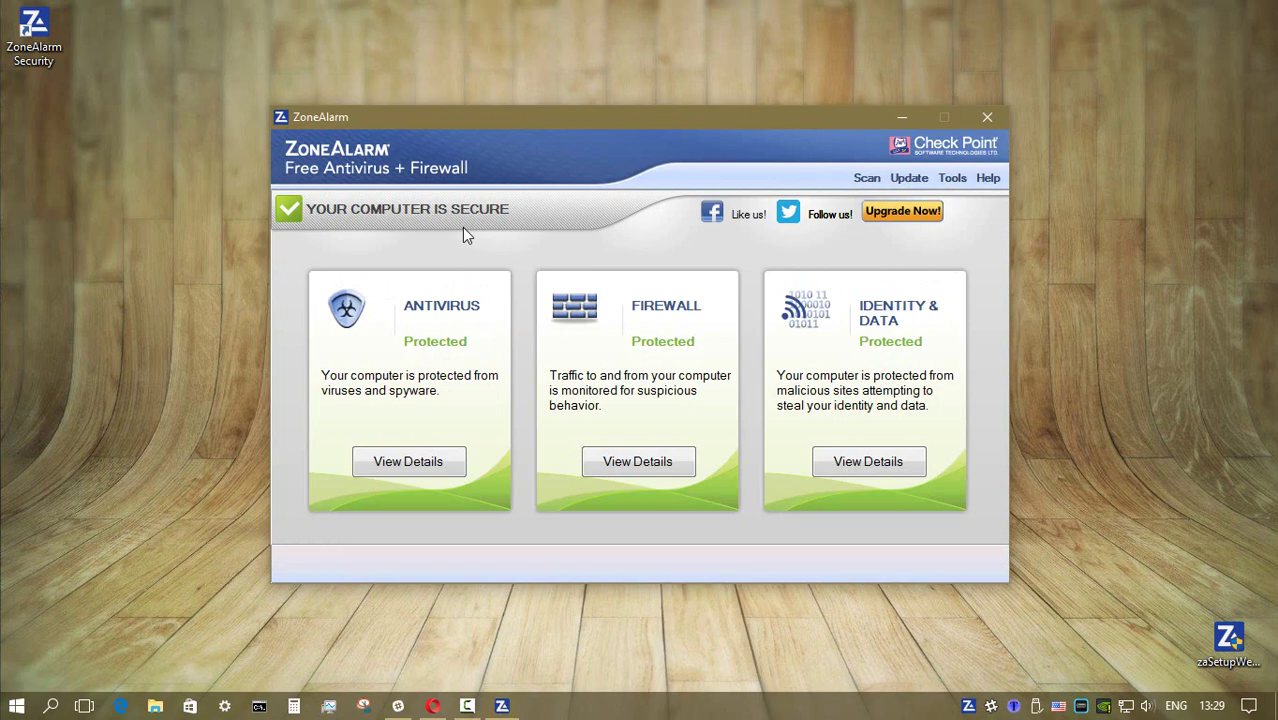
# View ZoneAlarm's Facebook and Twitter pages, closing each one after viewing it.
pyautogui.click(713, 215)
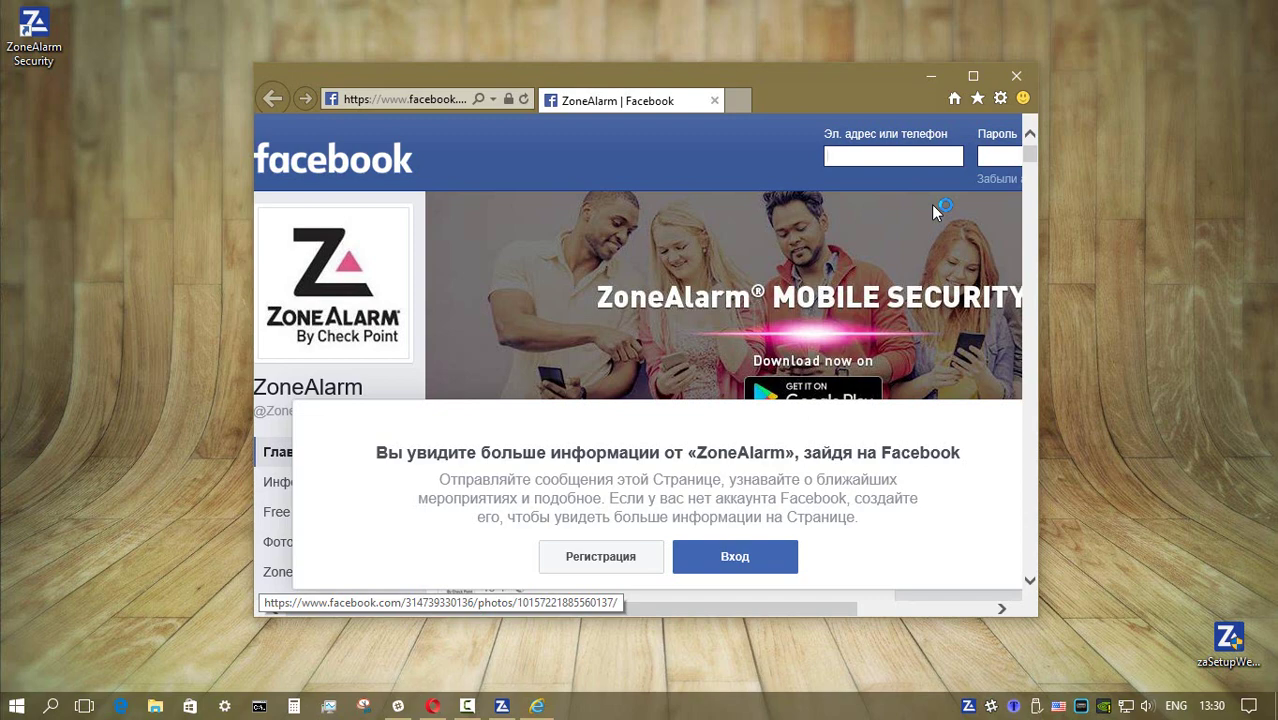
pyautogui.hotkey('alt', 'F4')
pyautogui.click(787, 209)
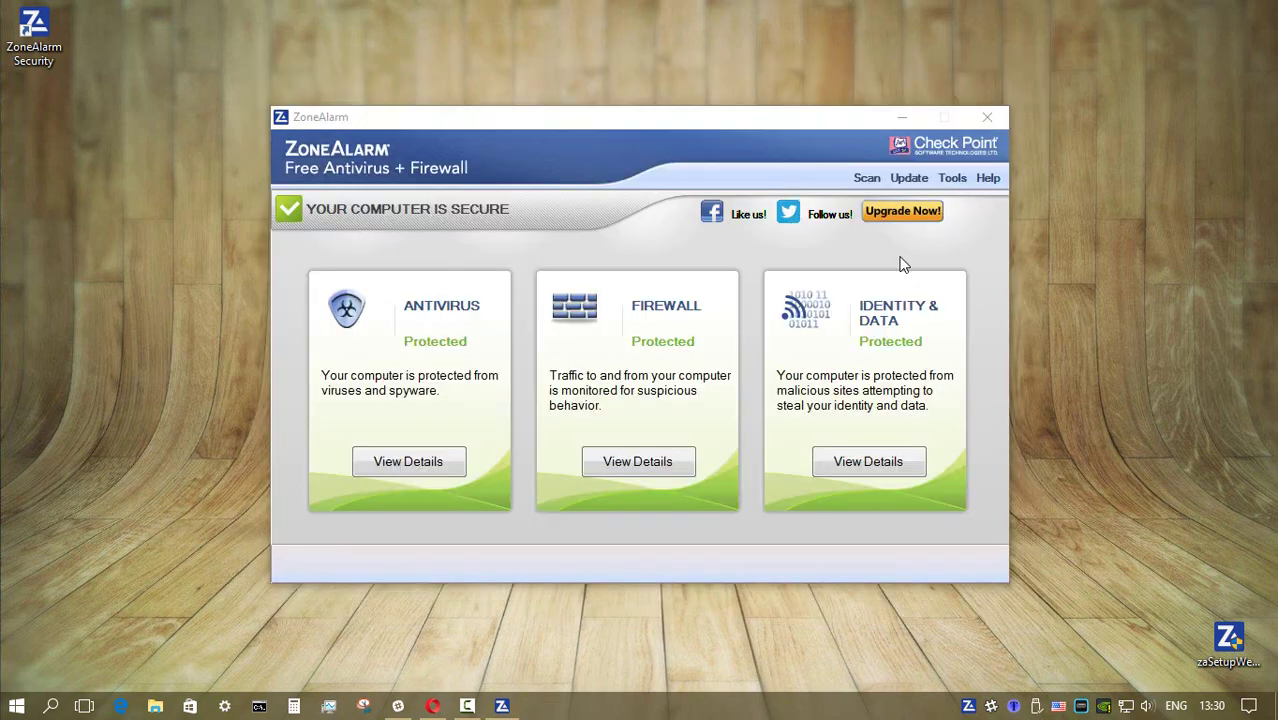
pyautogui.hotkey('alt', 'F4')
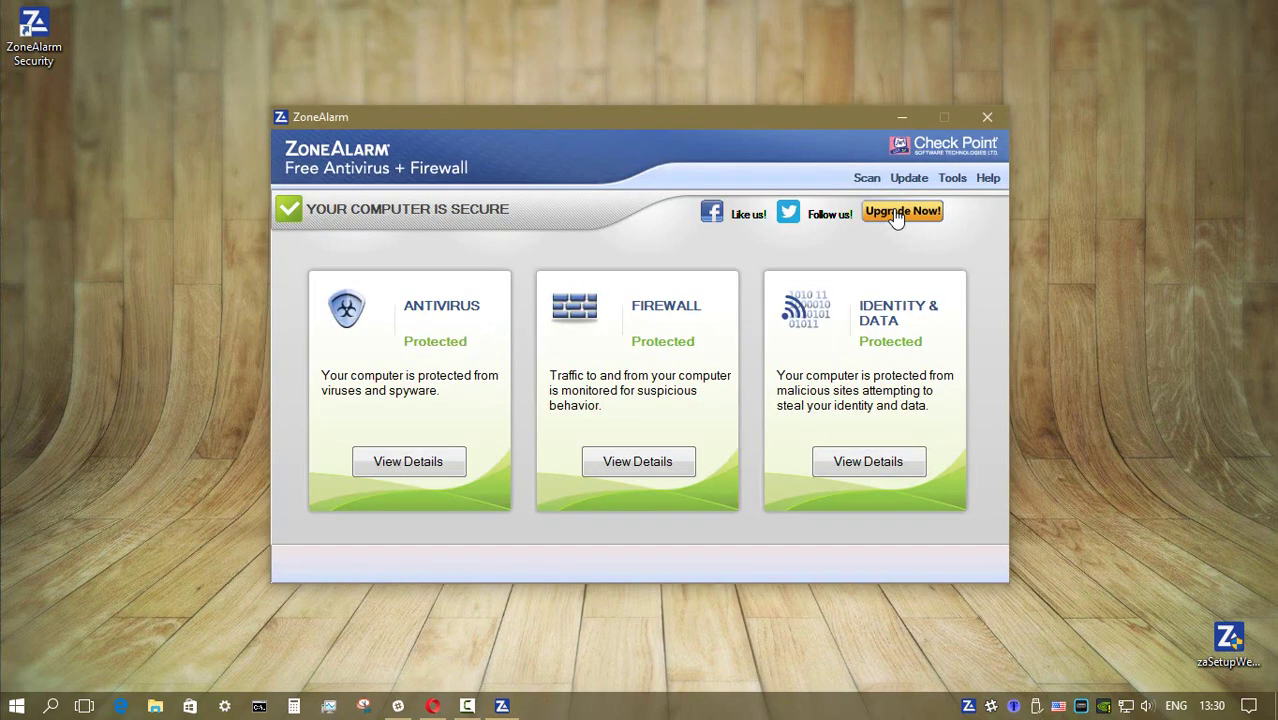
# Open the upgrade offer and look through its page.
pyautogui.click(897, 215)
pyautogui.scroll(-3, 1008, 302)
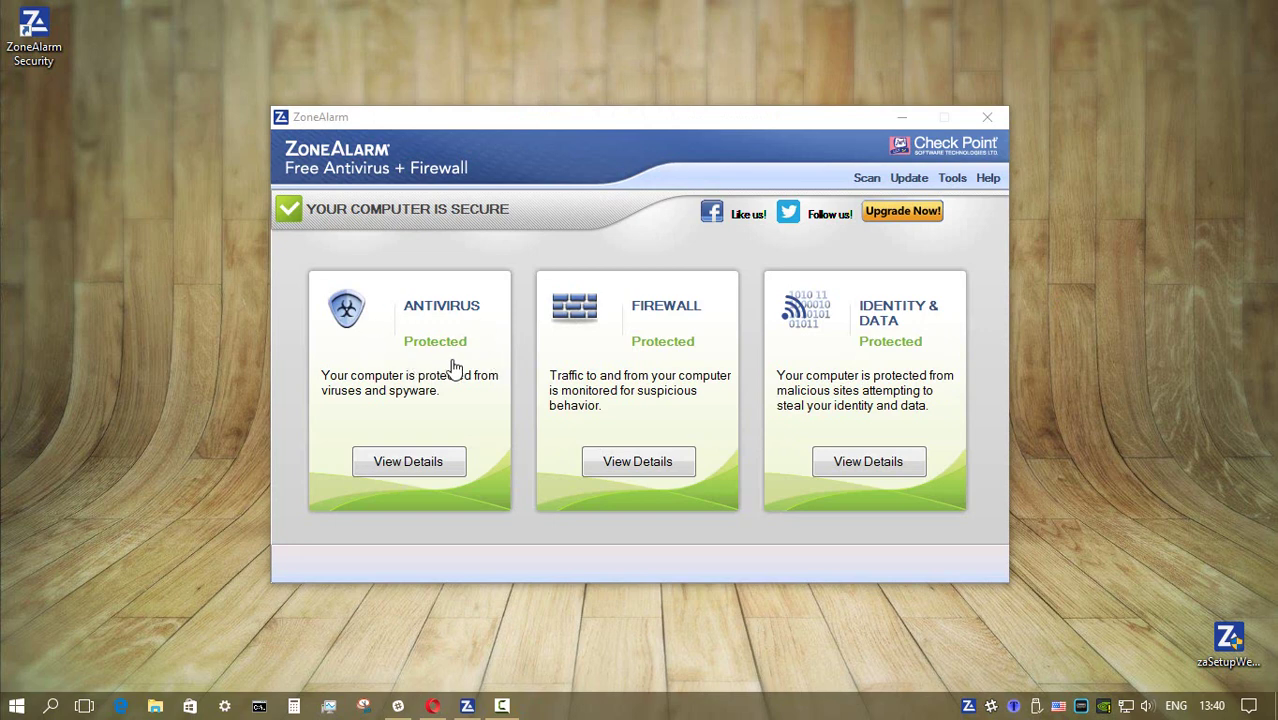
# Open the antivirus details, view the On-Access Scanning settings for Real-time Protection, and leave them without saving.
pyautogui.click(408, 462)
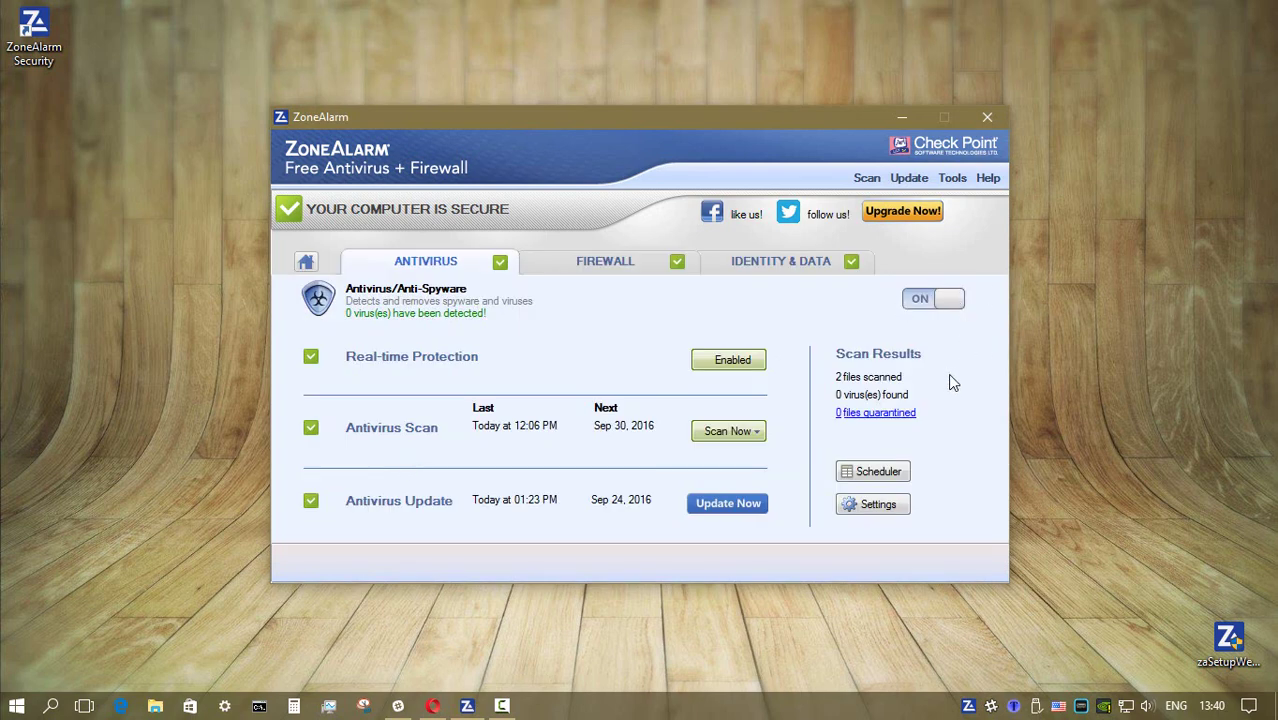
pyautogui.click(735, 362)
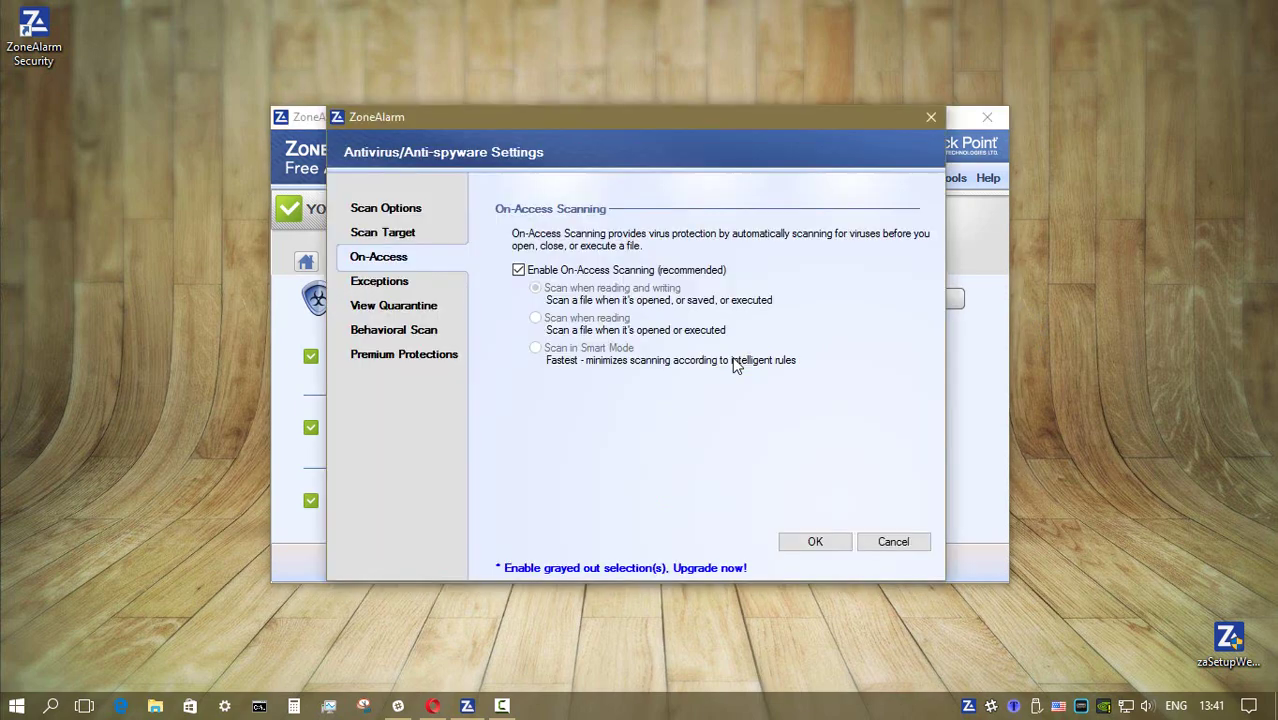
pyautogui.click(893, 541)
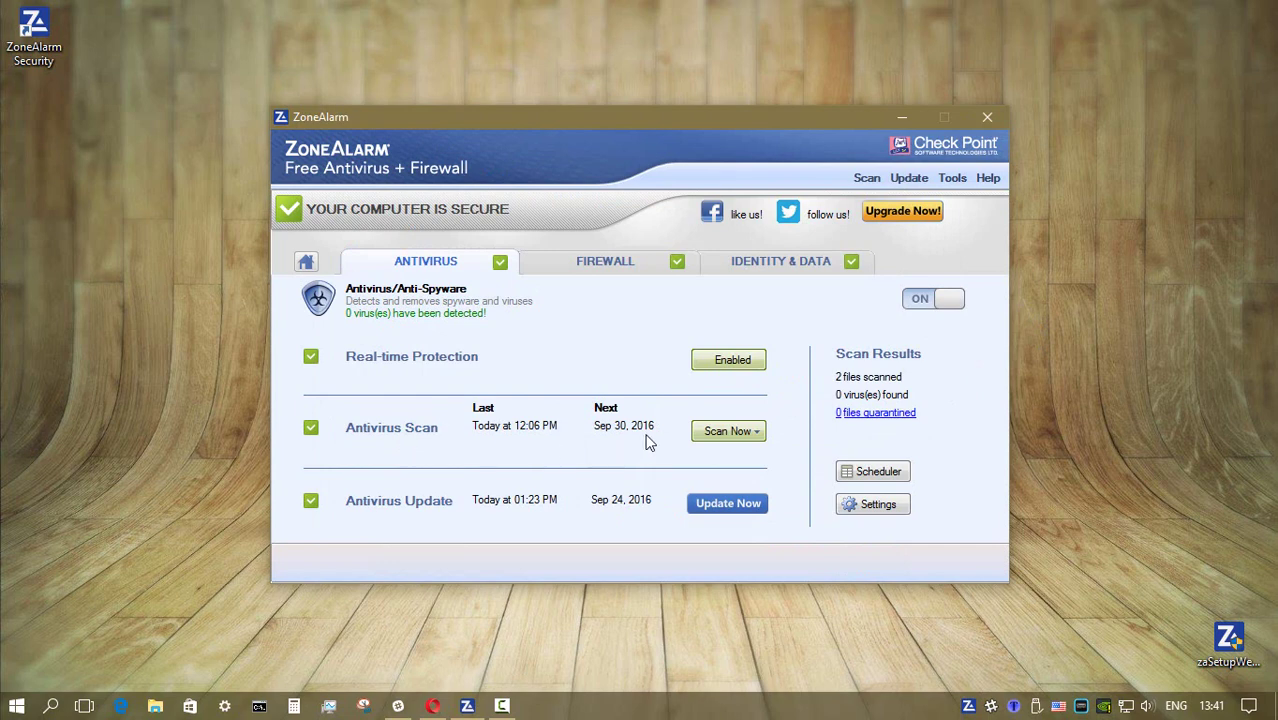
# View the available antivirus scan types, and start an antivirus update and cancel it.
pyautogui.click(756, 434)
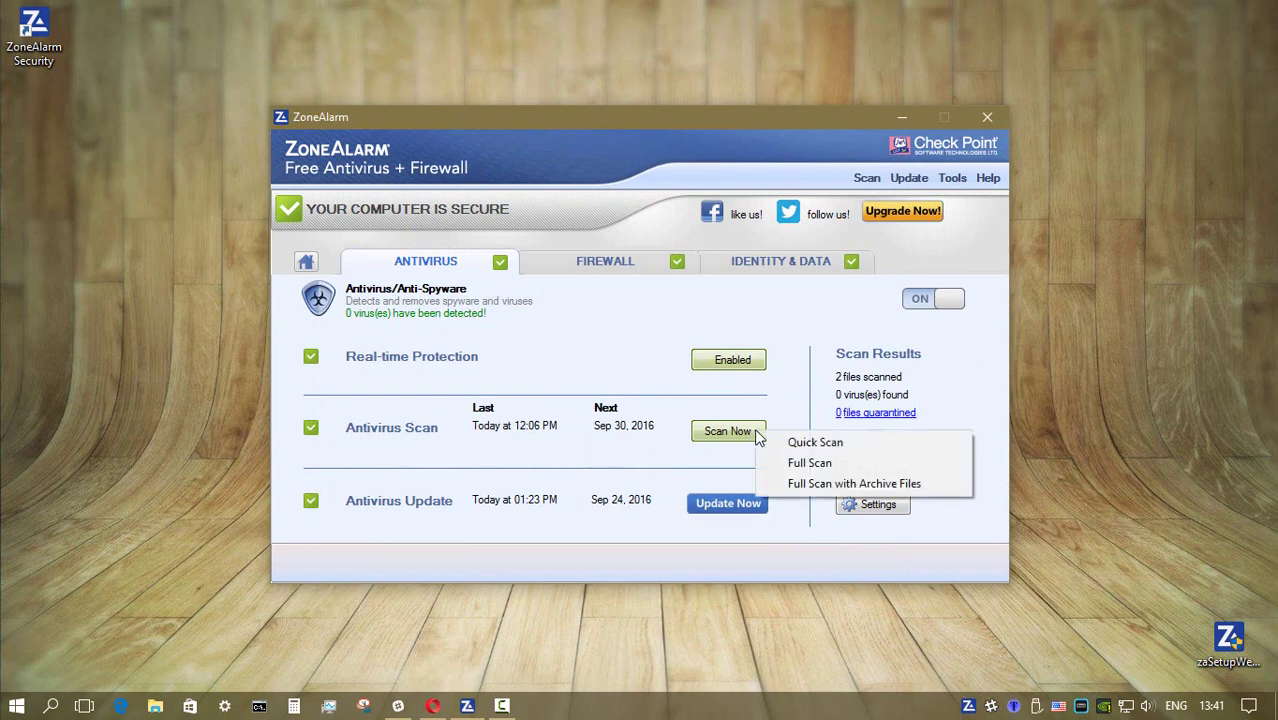
pyautogui.click(420, 515)
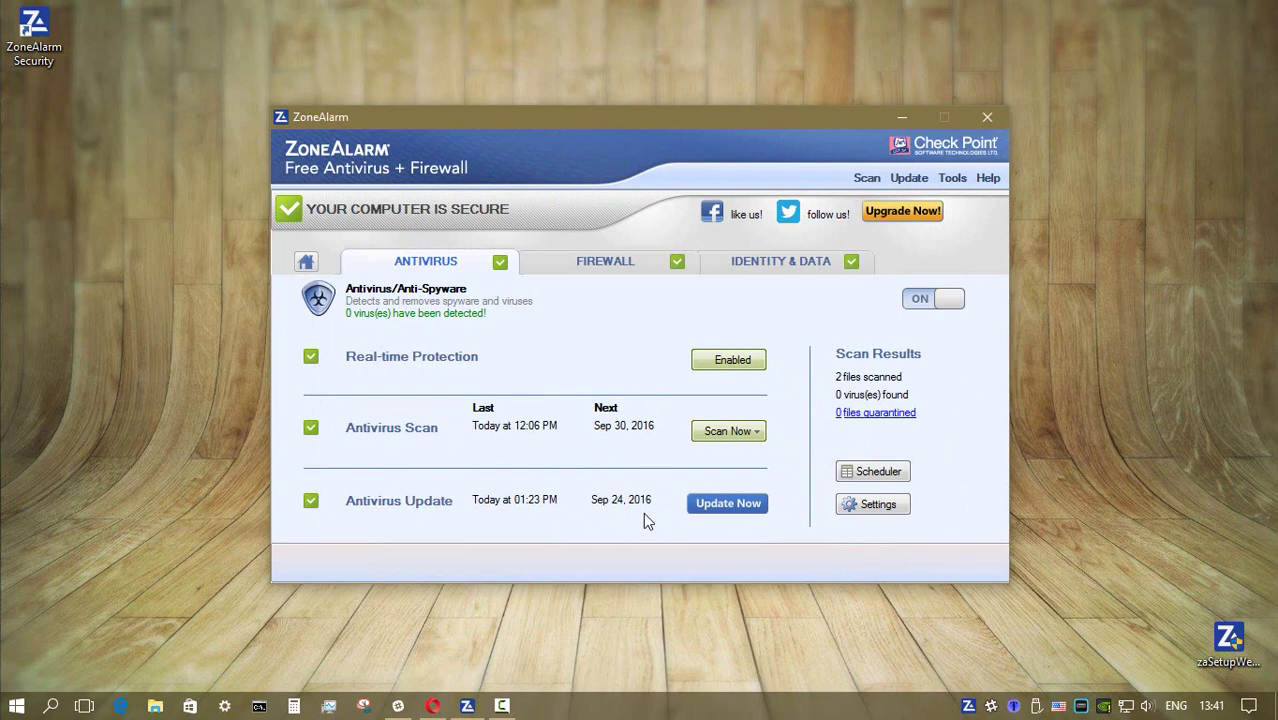
pyautogui.click(718, 508)
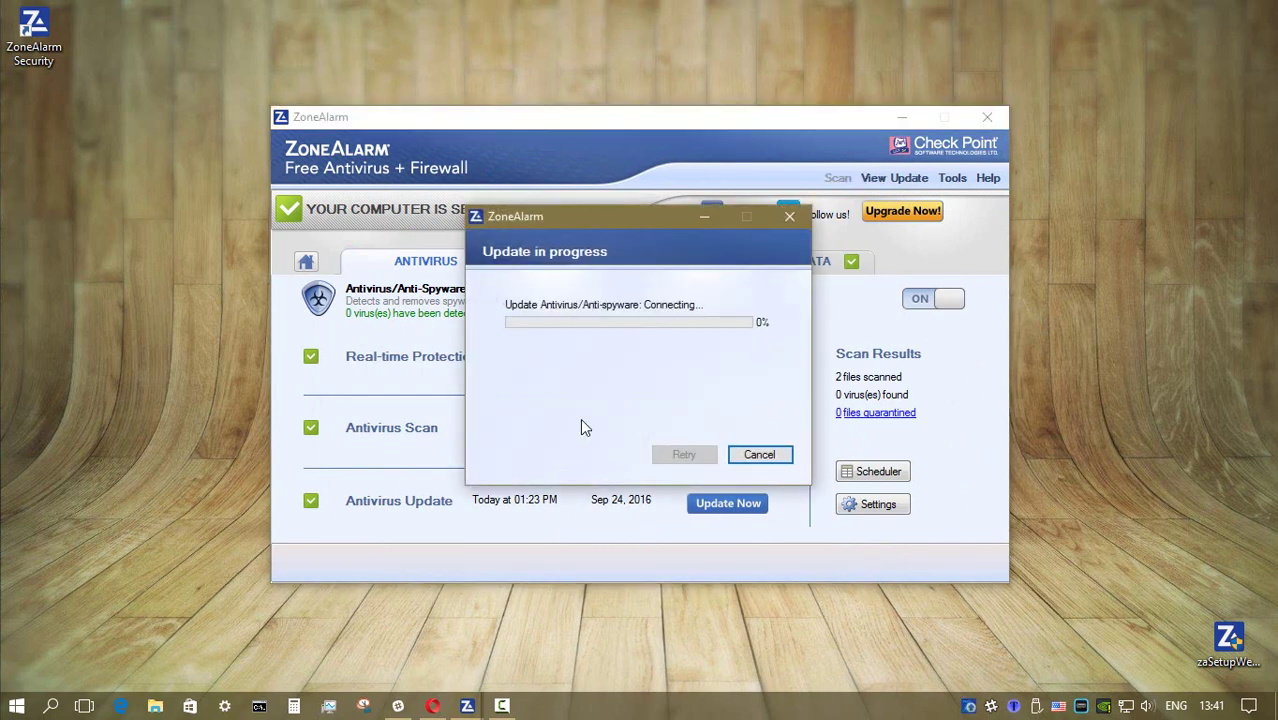
pyautogui.click(758, 456)
pyautogui.click(758, 456)
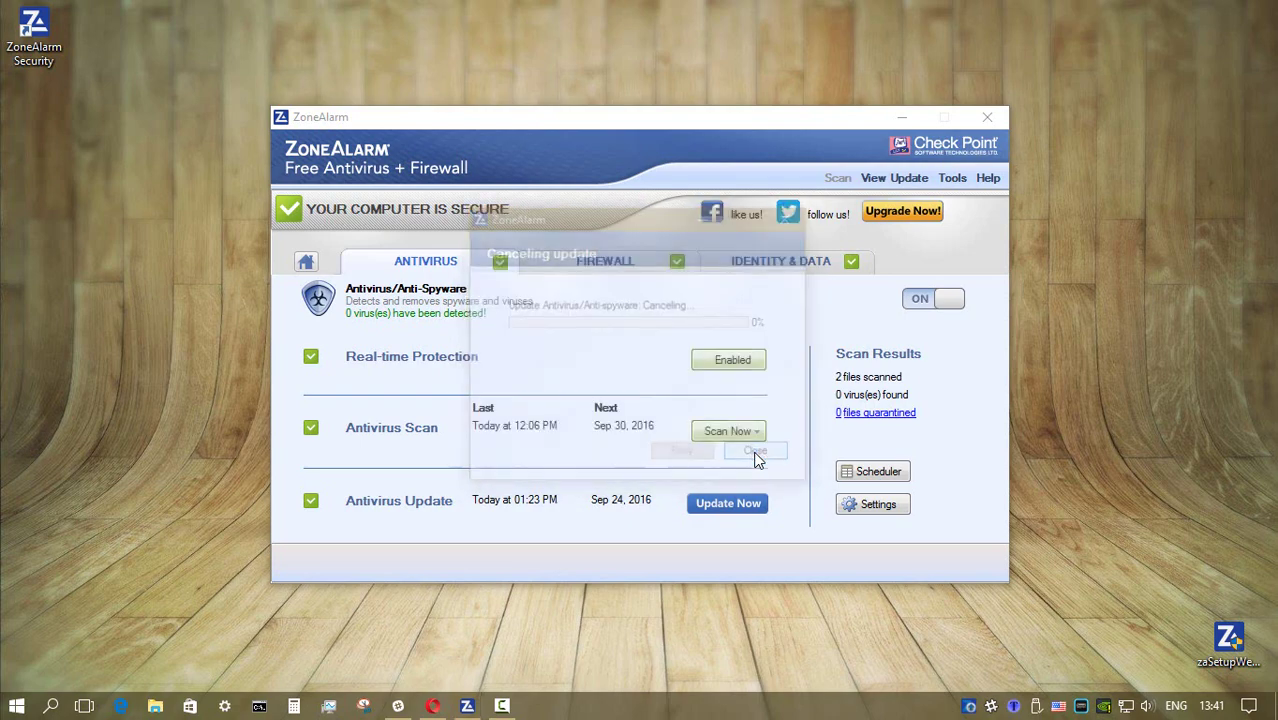
# Open the antivirus scheduler and leave it, and view the Scan Options and Riskware Categories in the antivirus settings.
pyautogui.click(878, 471)
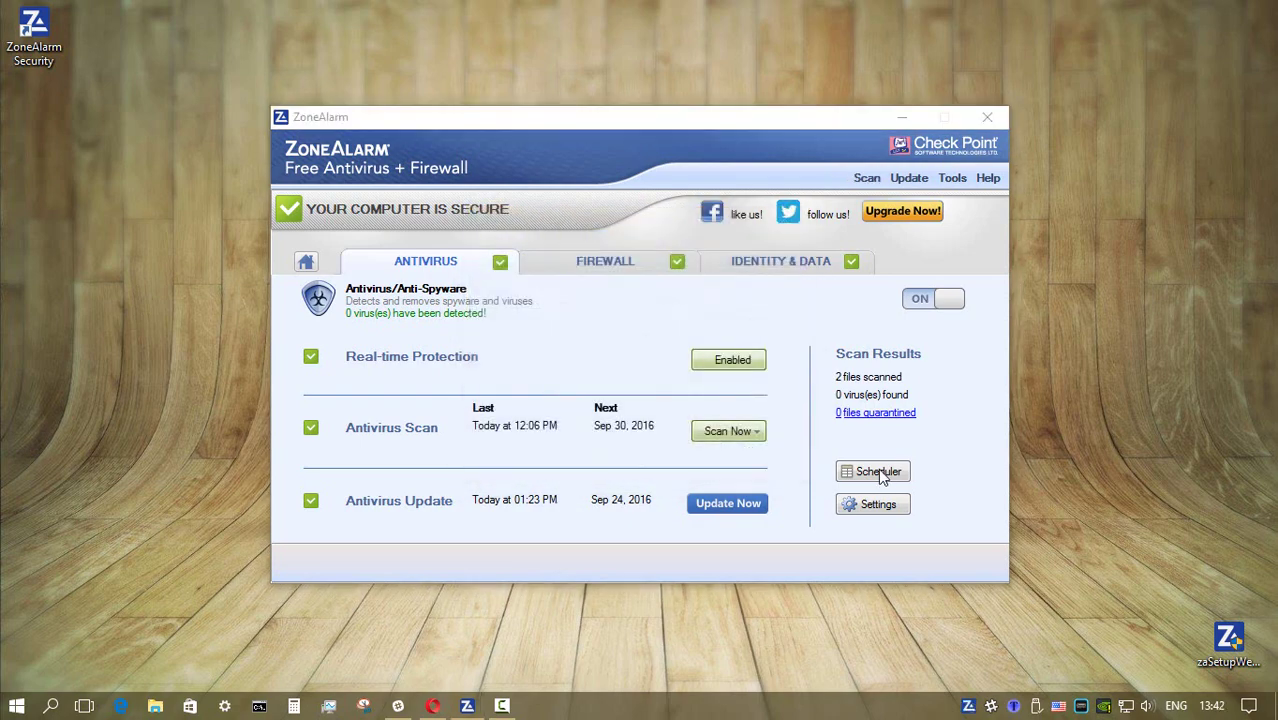
pyautogui.click(858, 503)
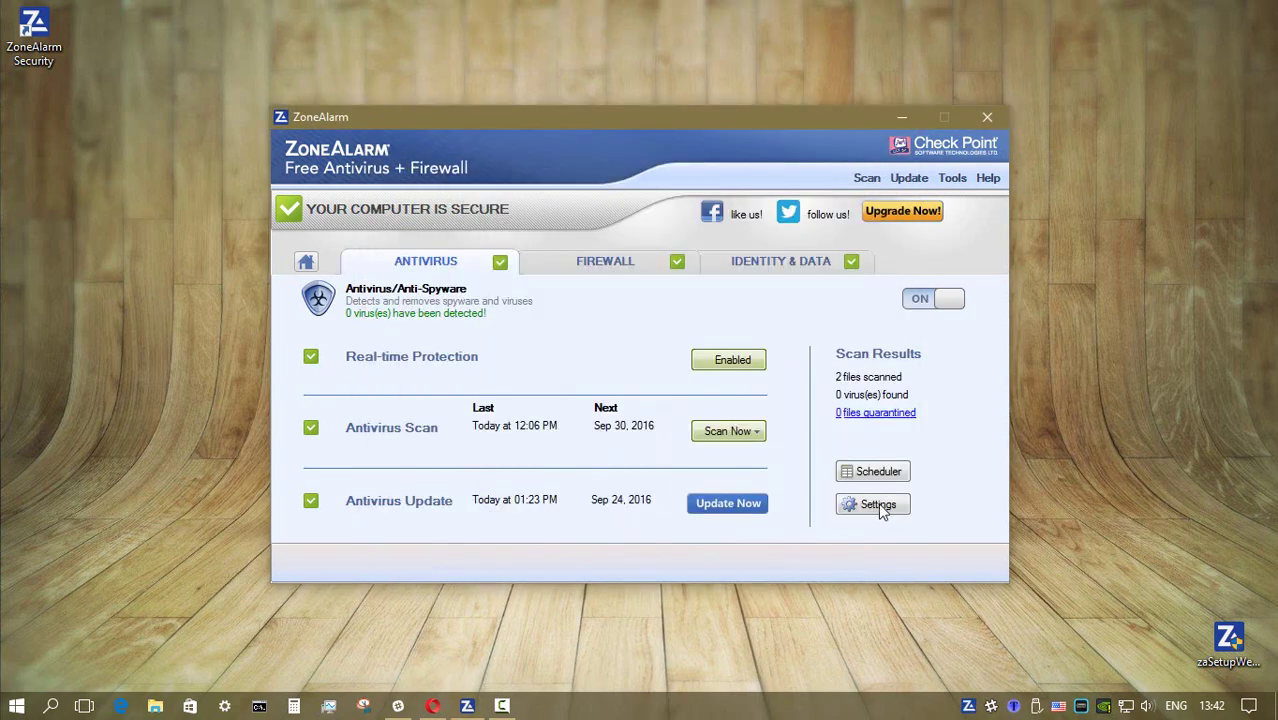
pyautogui.click(878, 502)
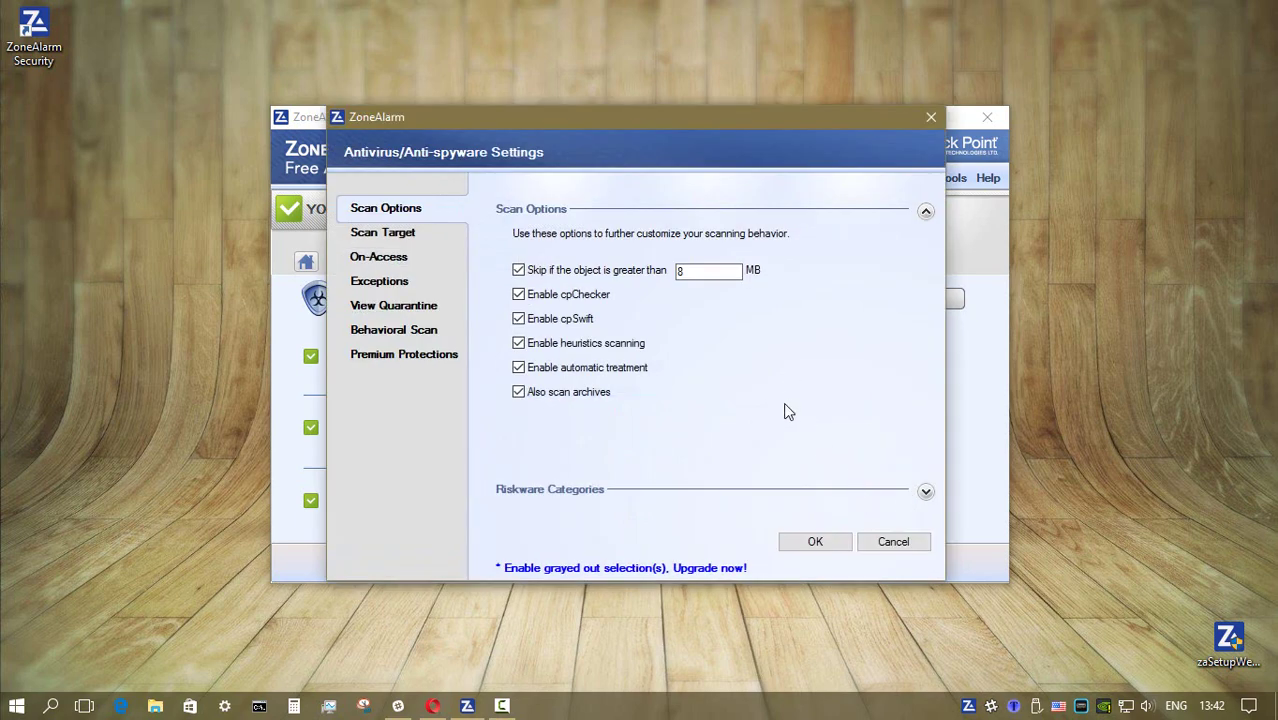
pyautogui.click(926, 491)
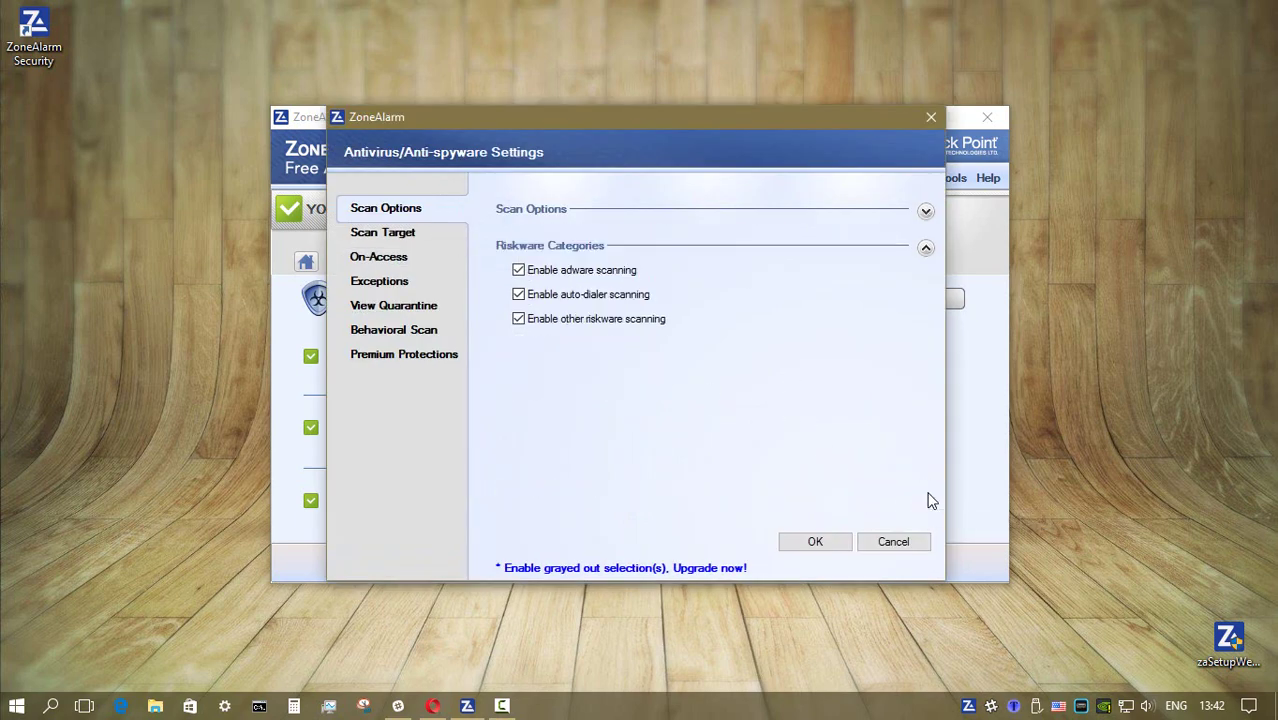
# Look through the Scan Target, On-Access, Exceptions, Quarantine, Behavioral Scan and Premium Protections settings, and leave them without saving.
pyautogui.click(387, 234)
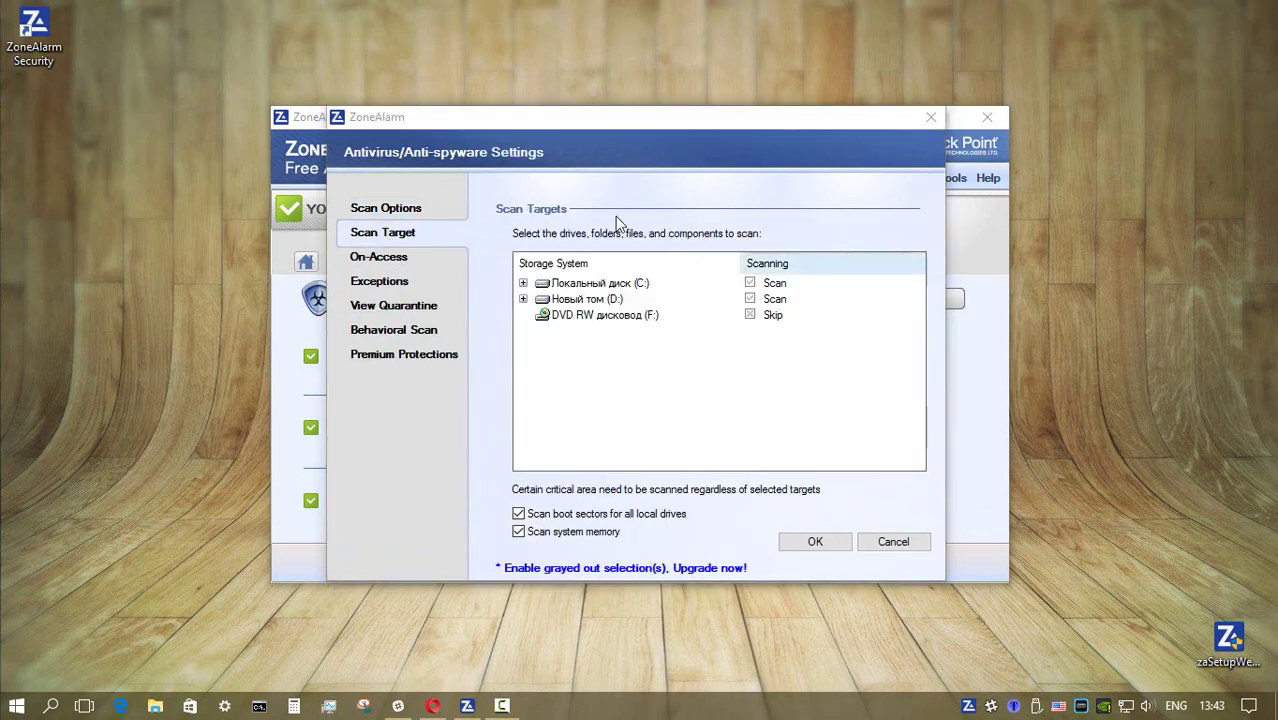
pyautogui.click(392, 262)
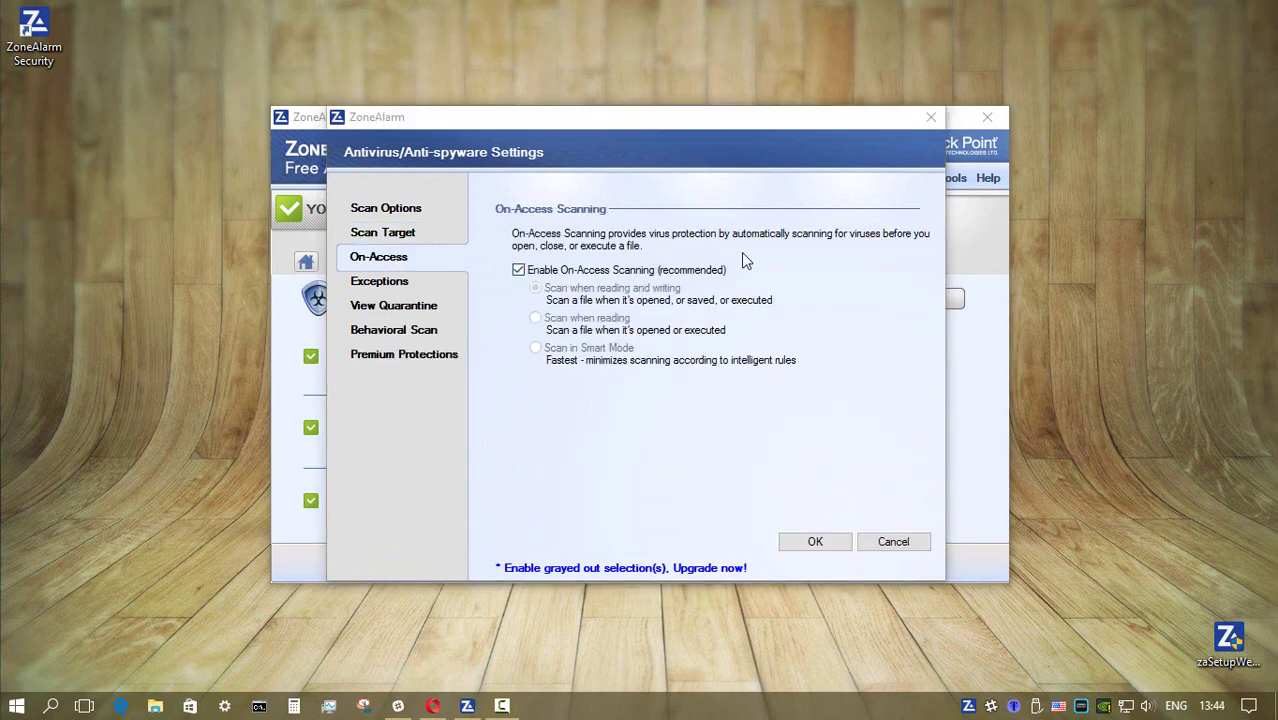
pyautogui.click(401, 284)
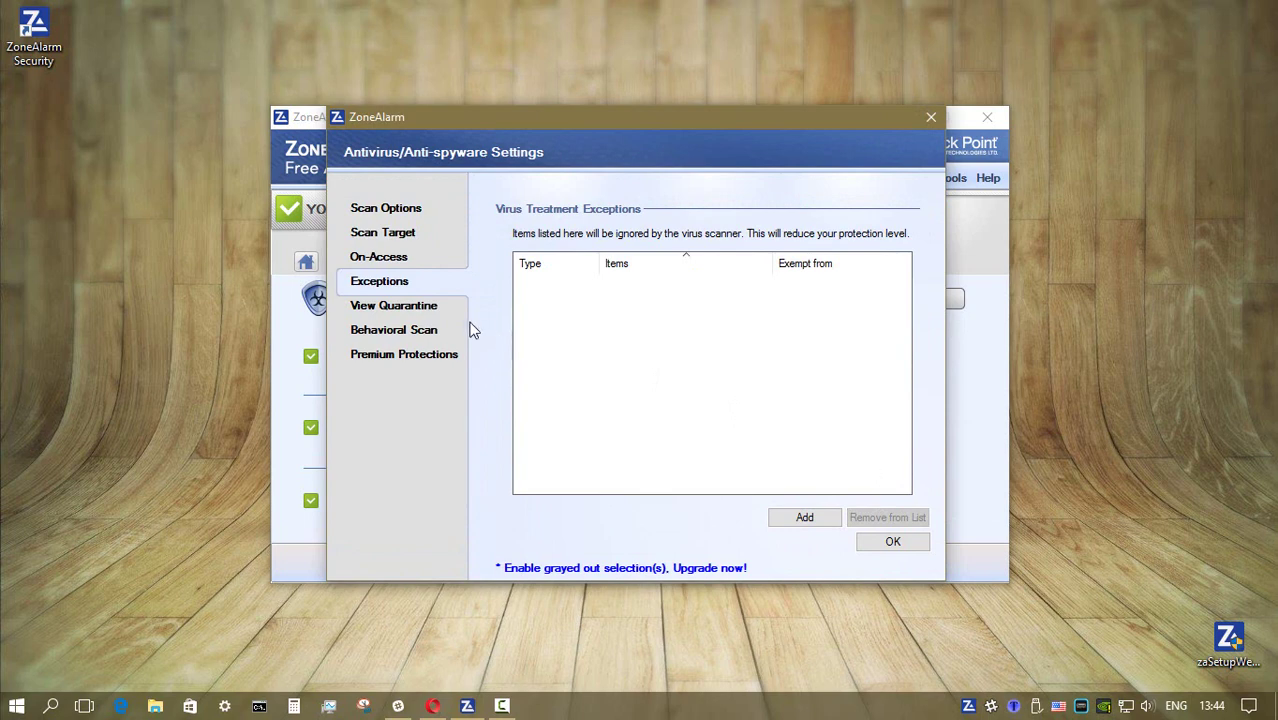
pyautogui.click(400, 308)
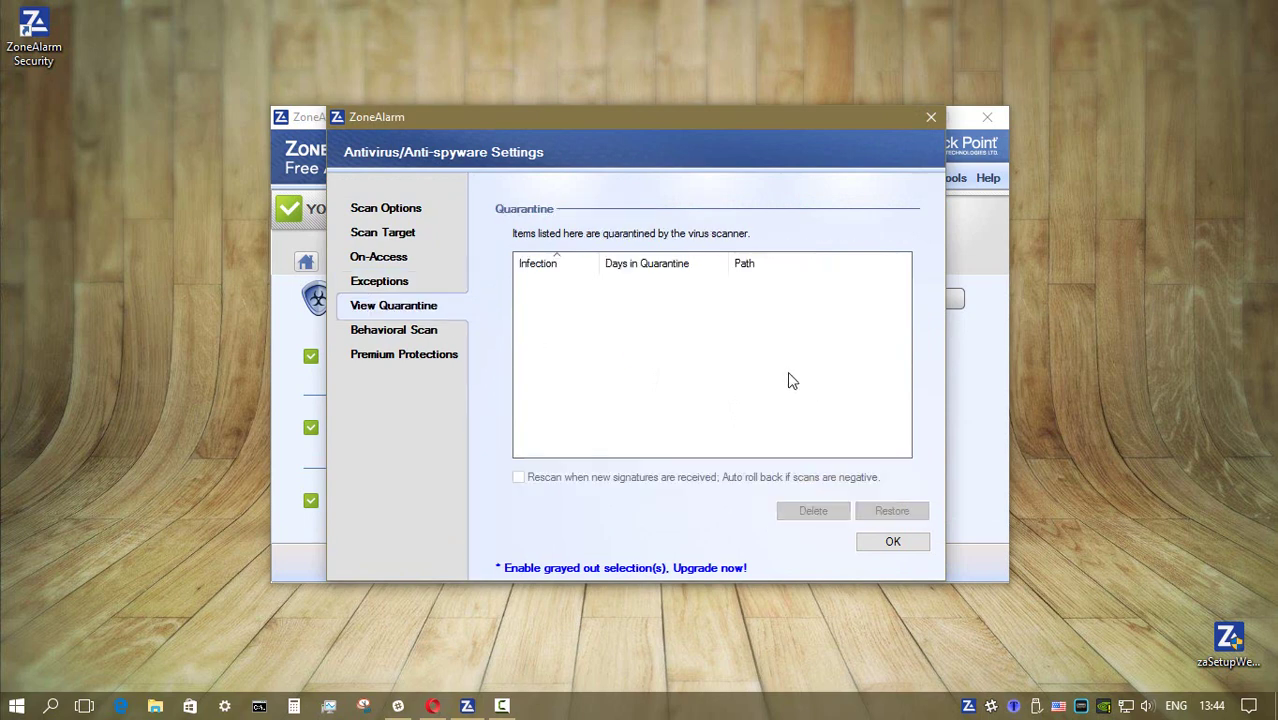
pyautogui.click(395, 334)
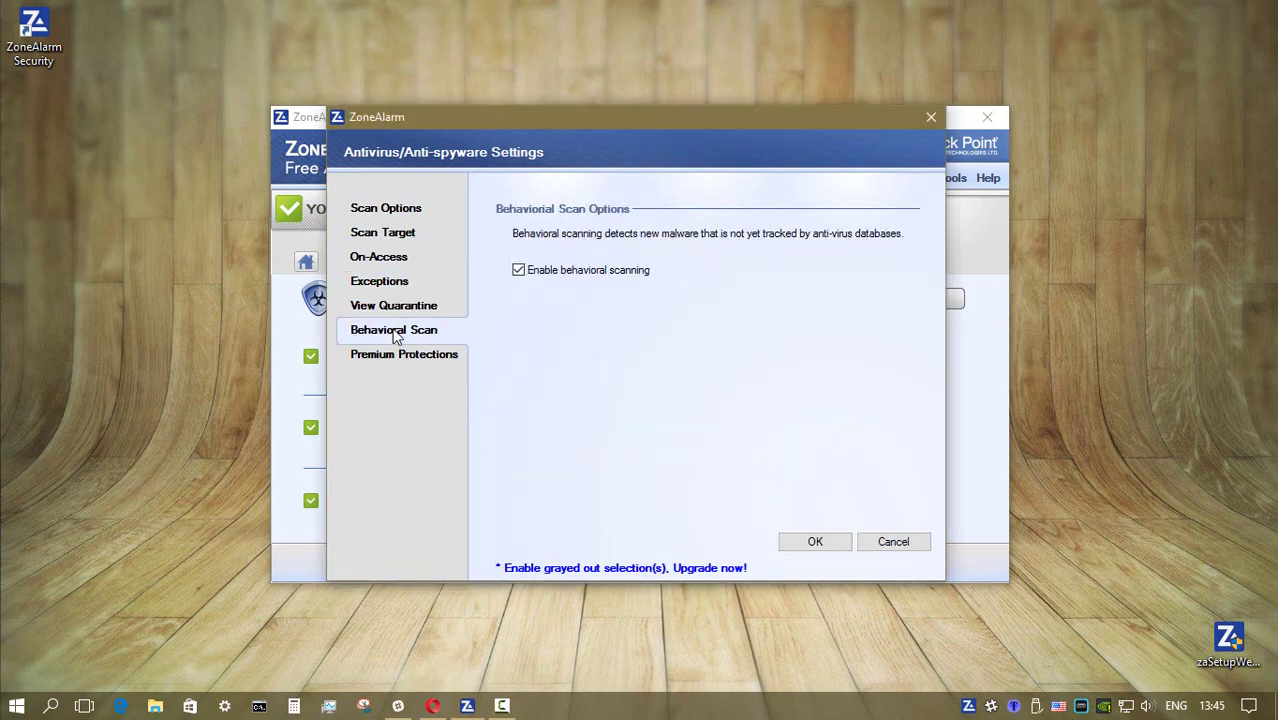
pyautogui.click(381, 359)
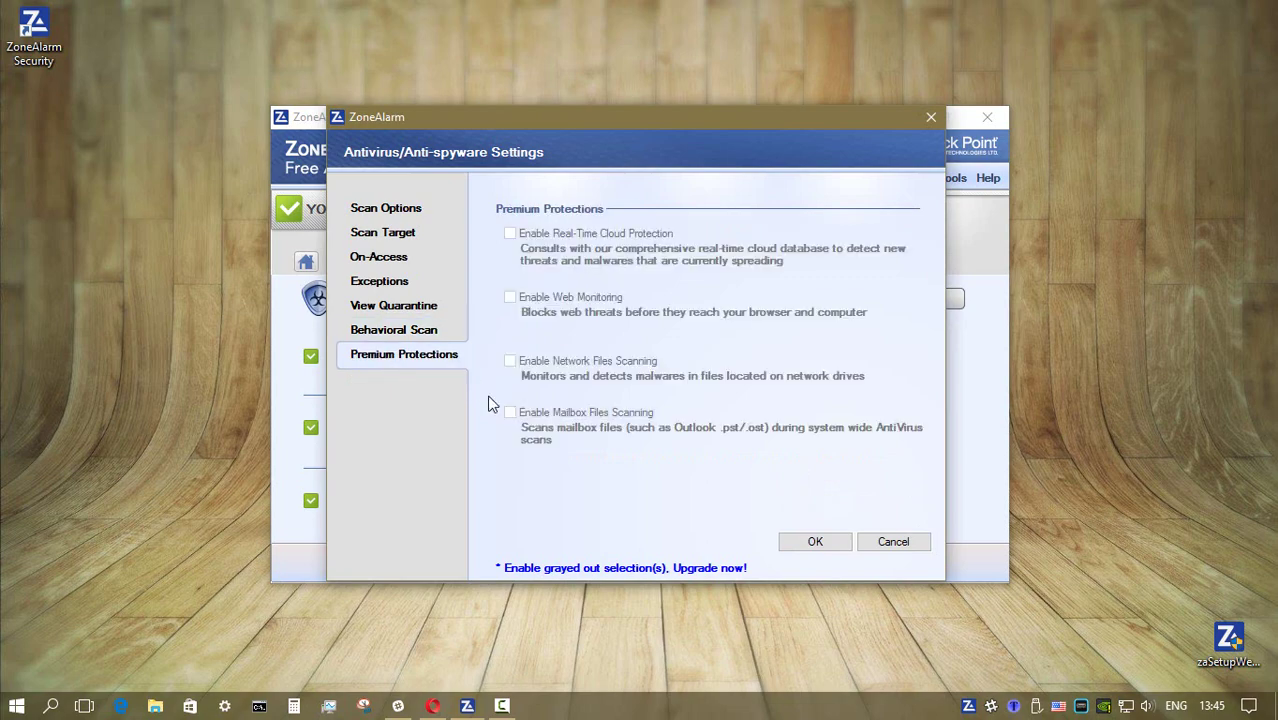
pyautogui.press('Escape')
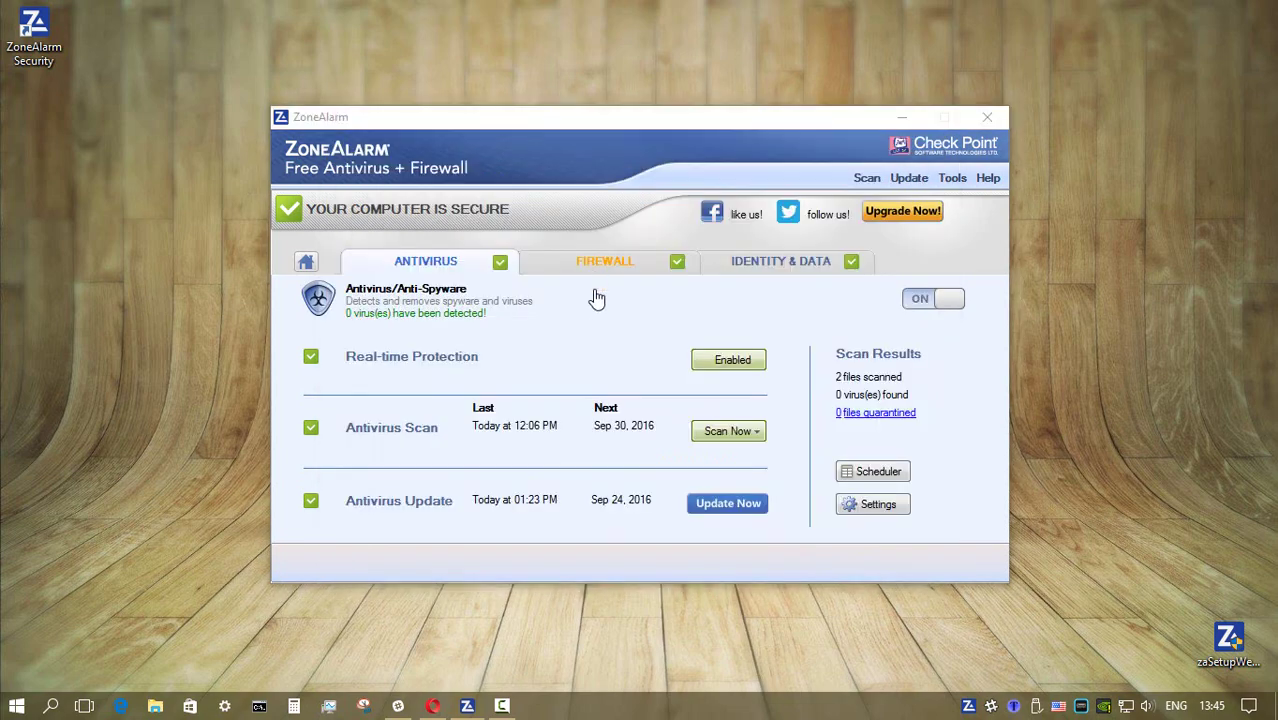
# Open the firewall details, view the log of blocked access attempts, and close it.
pyautogui.click(600, 265)
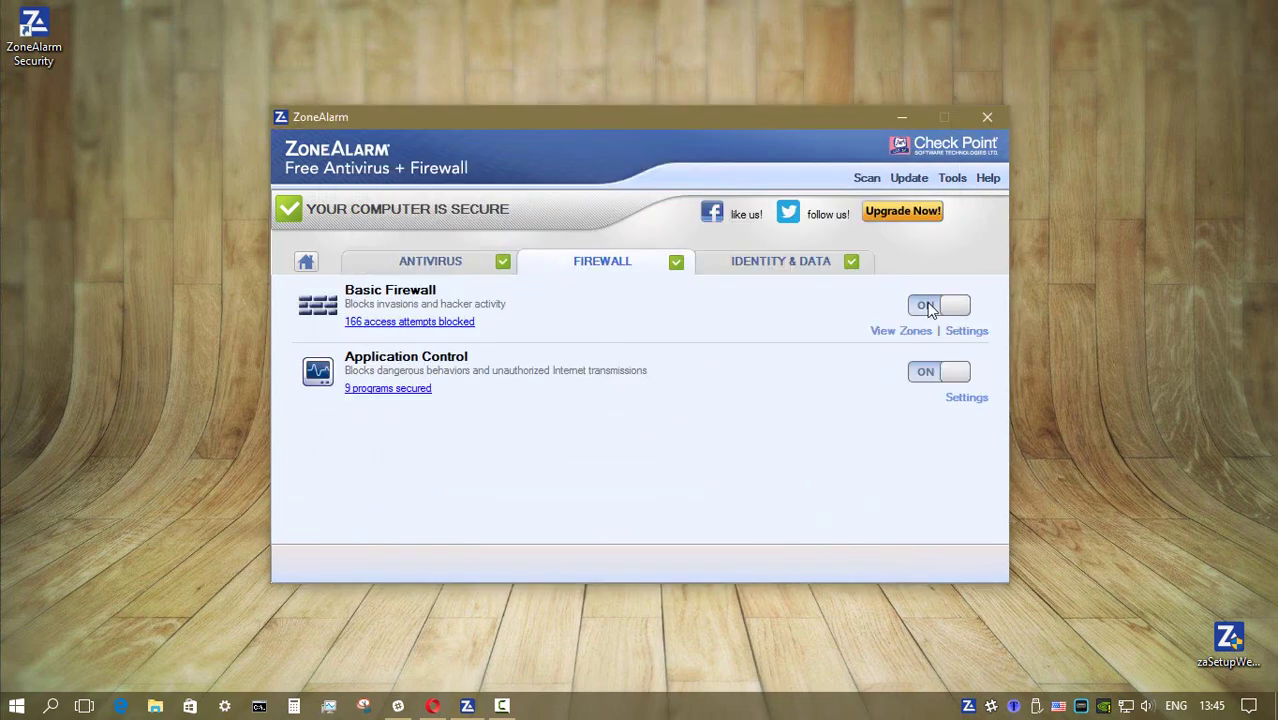
pyautogui.click(419, 323)
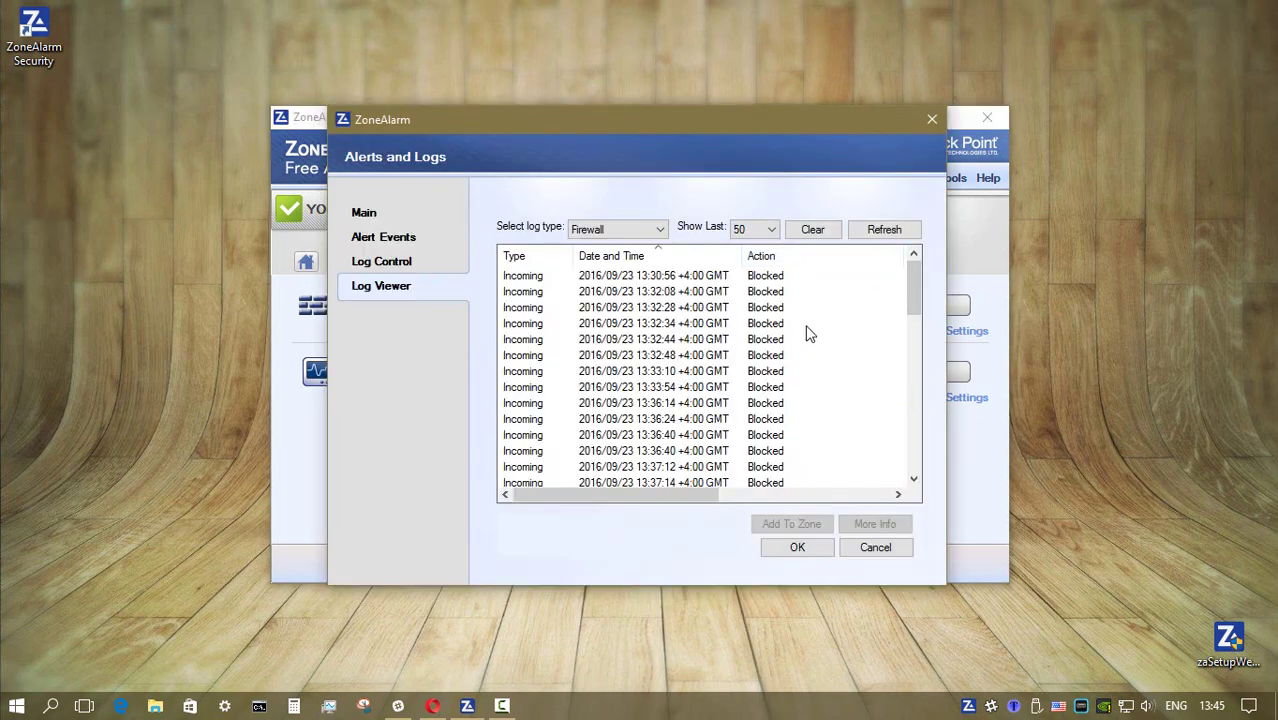
pyautogui.press('Escape')
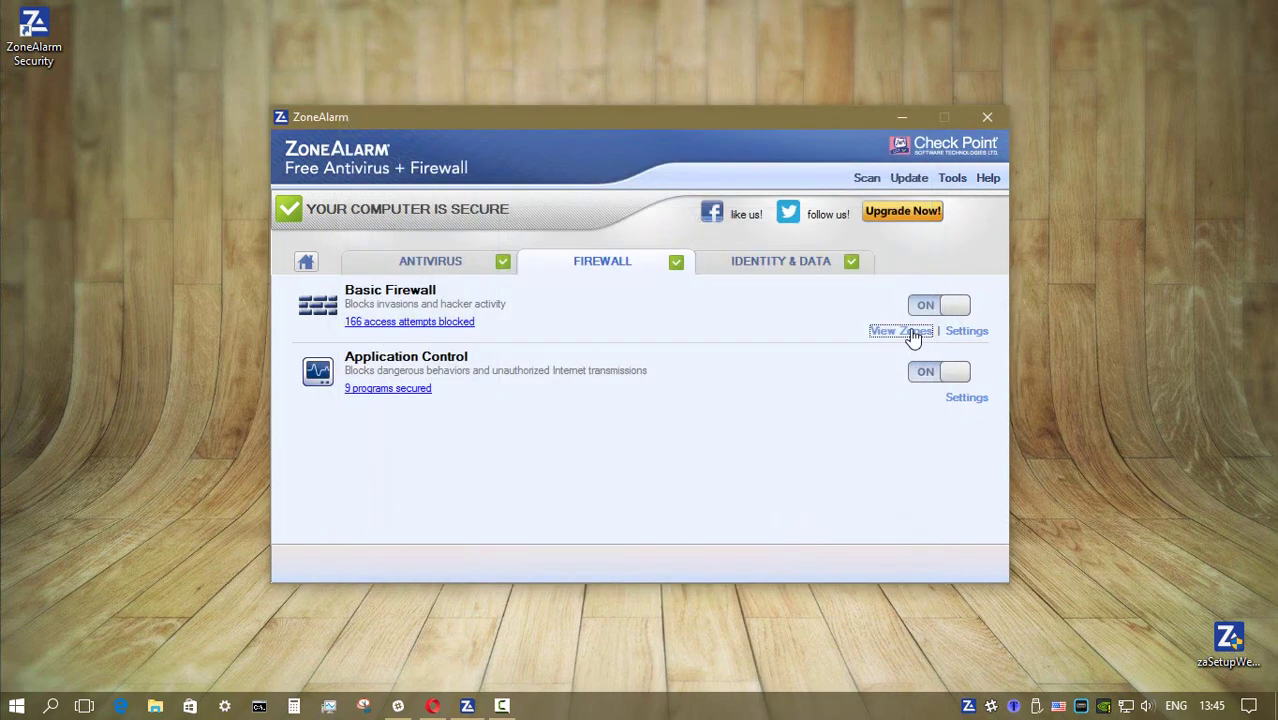
# View the Basic Firewall's zones, its security level settings and its advanced settings, and leave them without saving.
pyautogui.click(898, 331)
pyautogui.press('Escape')
pyautogui.click(968, 337)
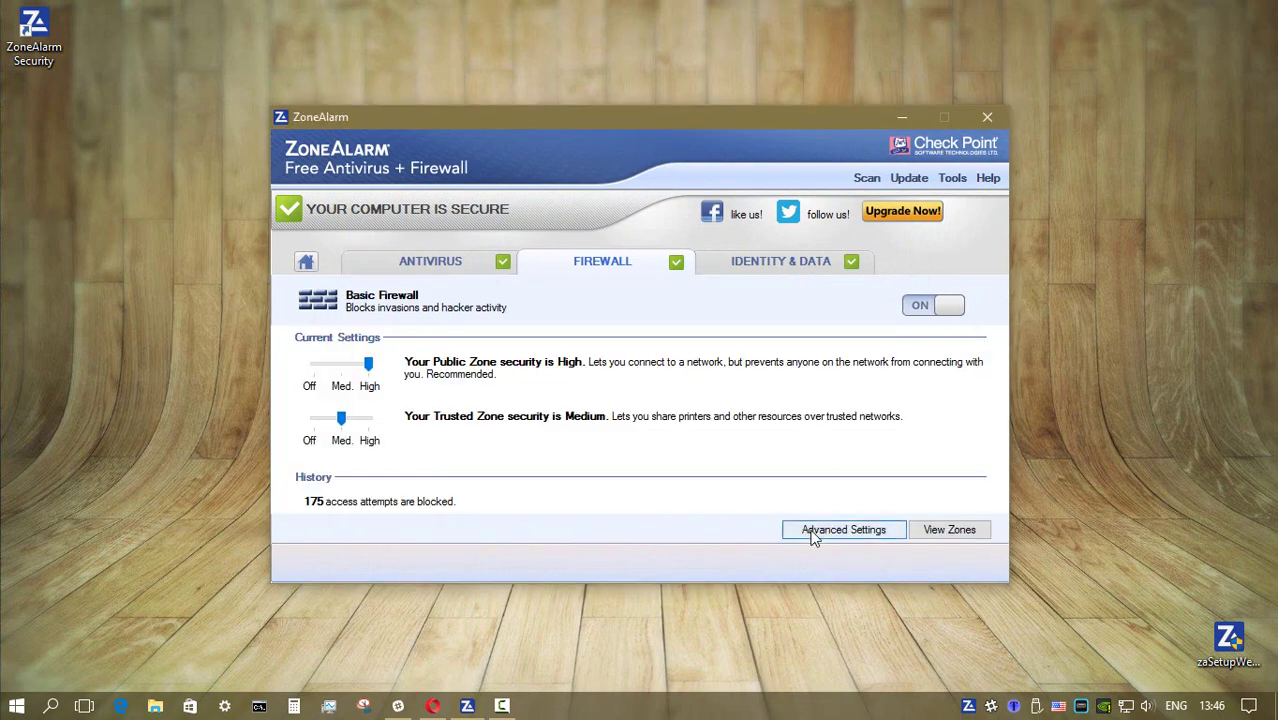
pyautogui.click(841, 532)
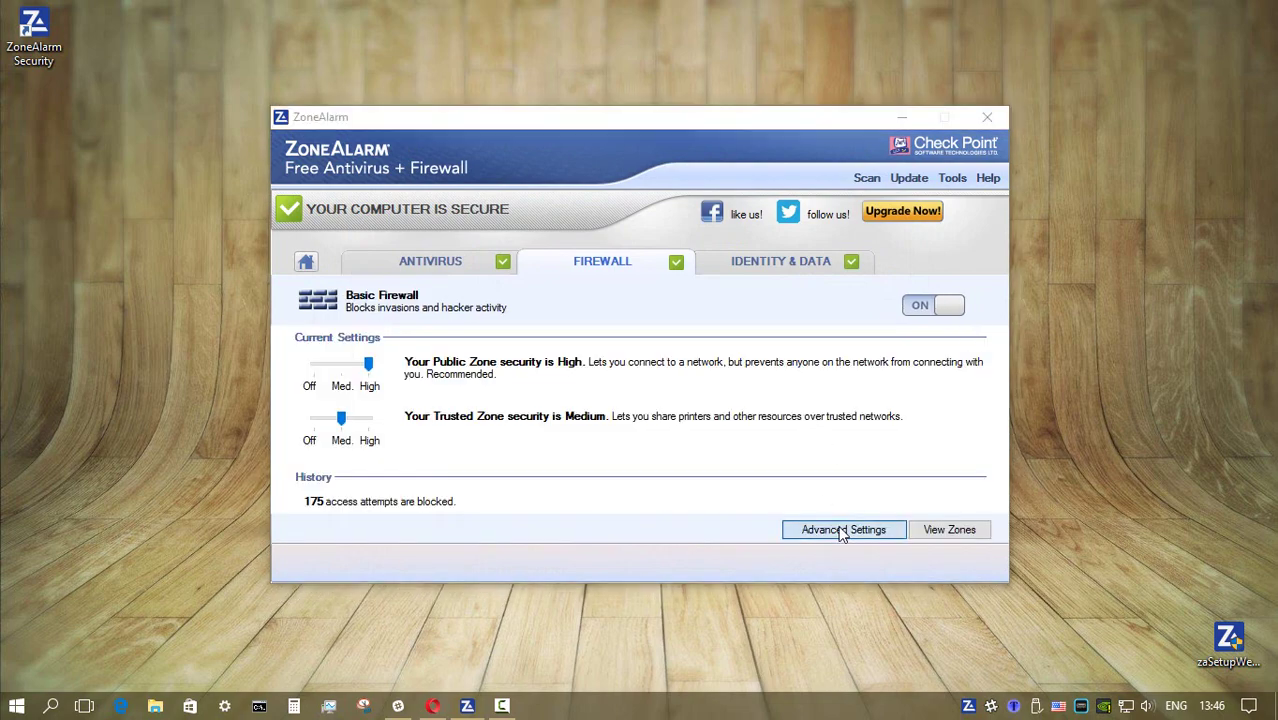
pyautogui.press('Escape')
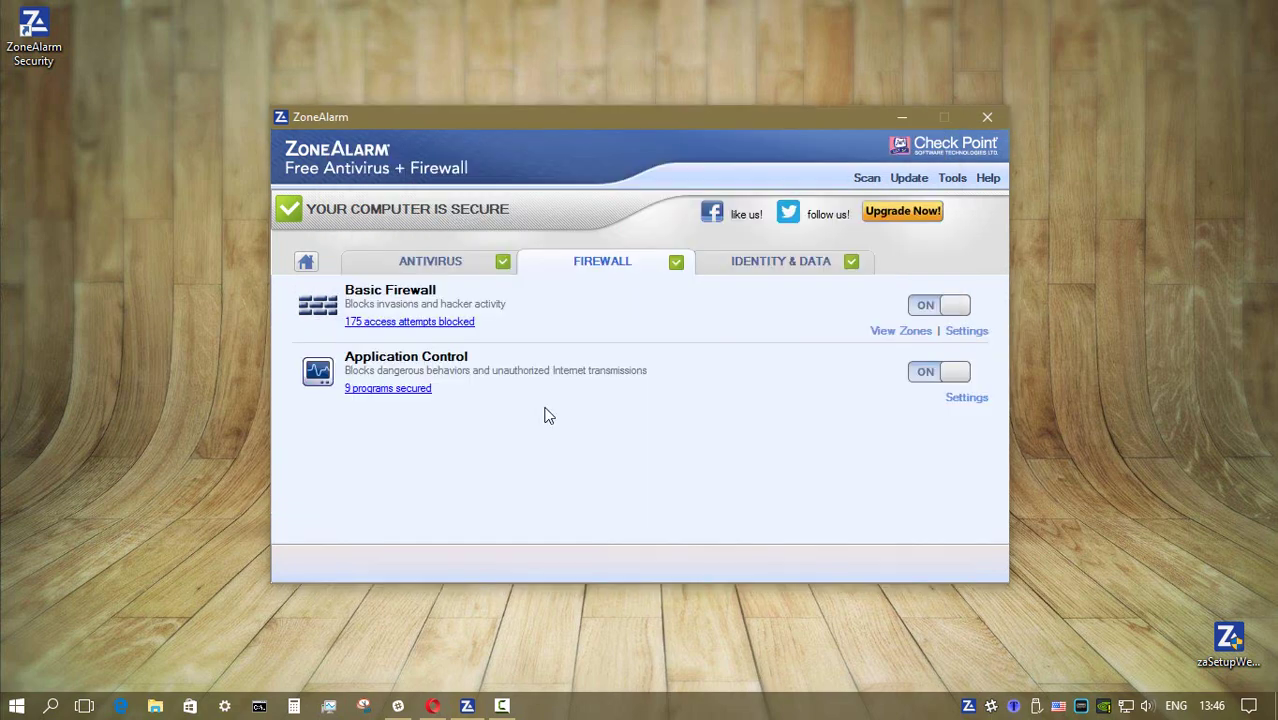
# View Application Control's secured programs, current settings, and advanced Application Control and OSFirewall settings, and leave them without saving.
pyautogui.click(382, 389)
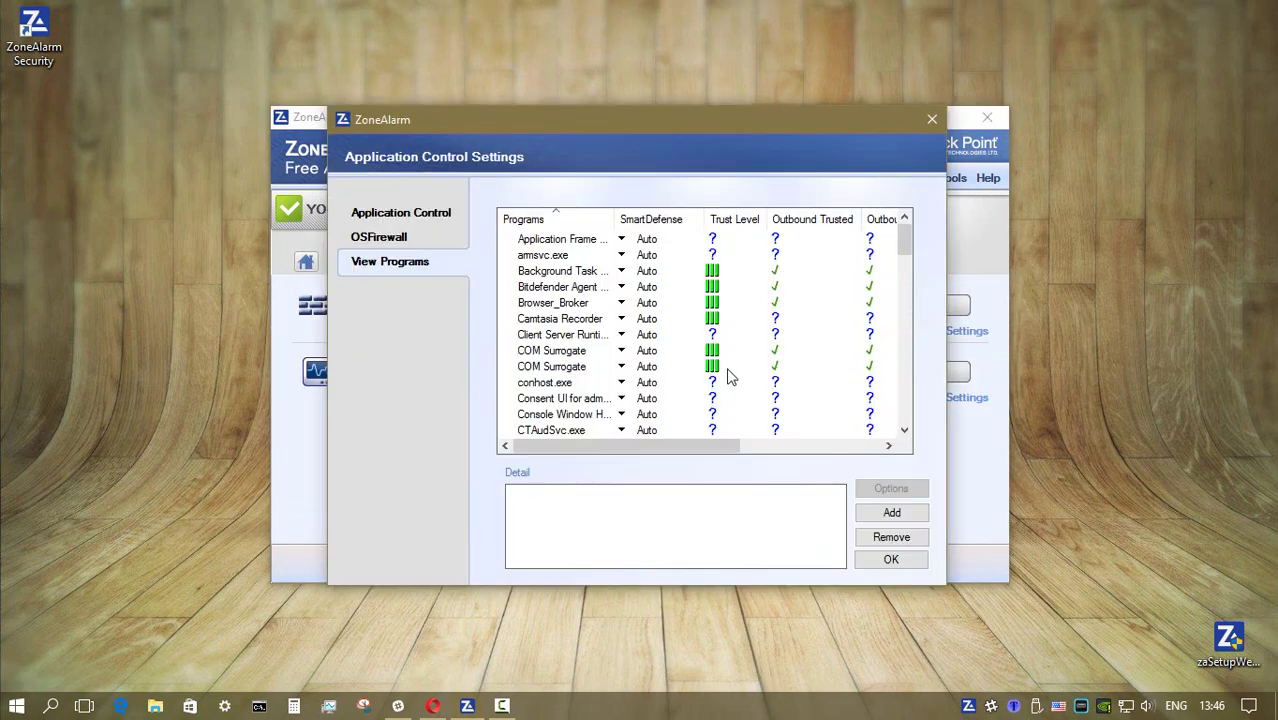
pyautogui.press('Escape')
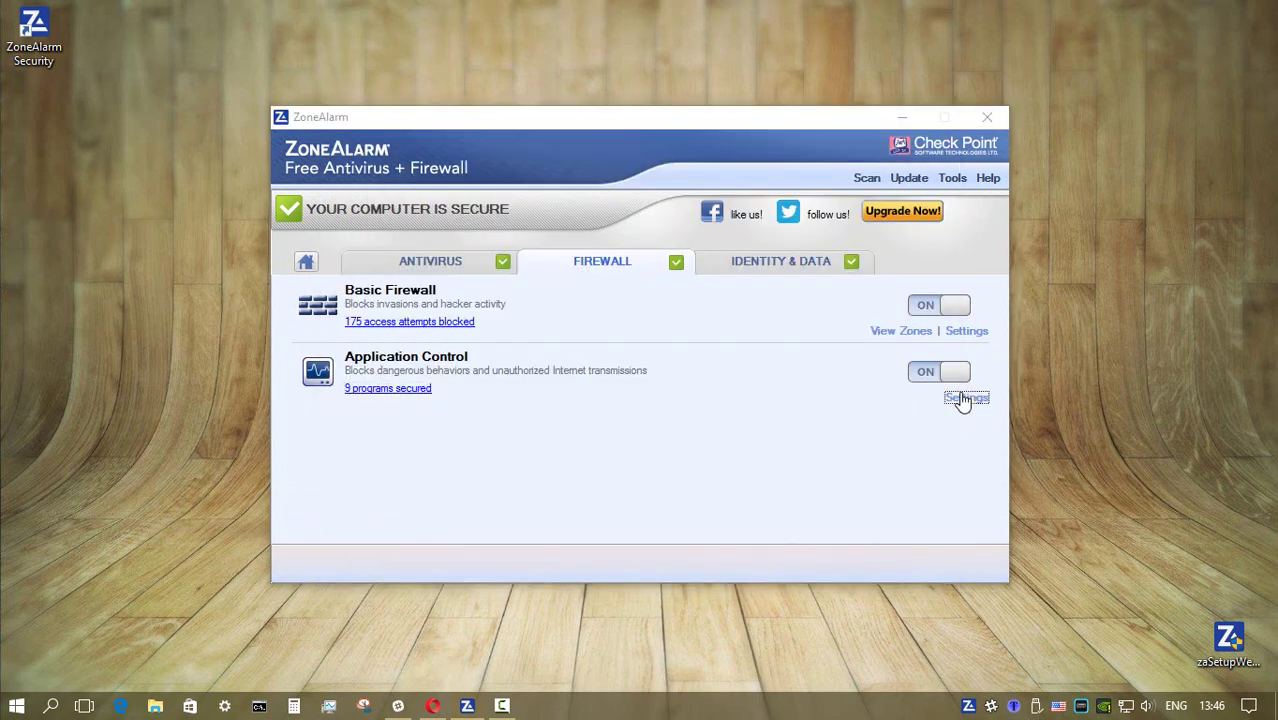
pyautogui.click(963, 398)
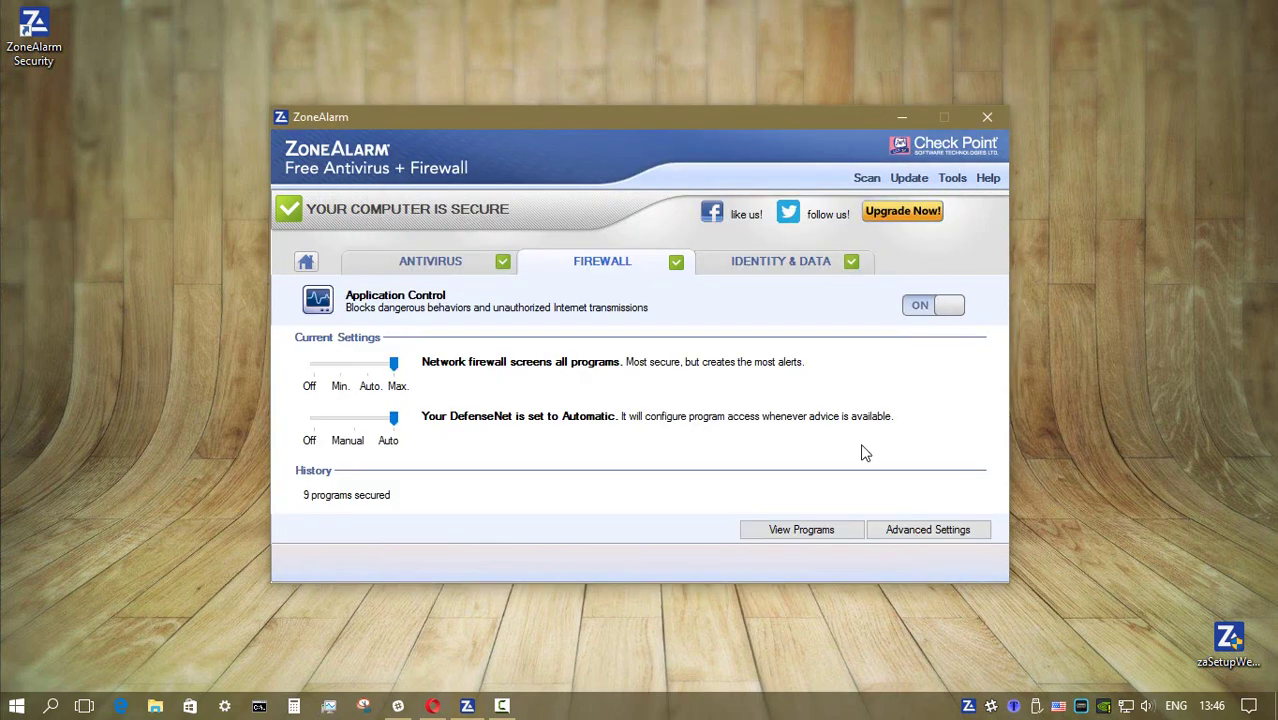
pyautogui.click(901, 530)
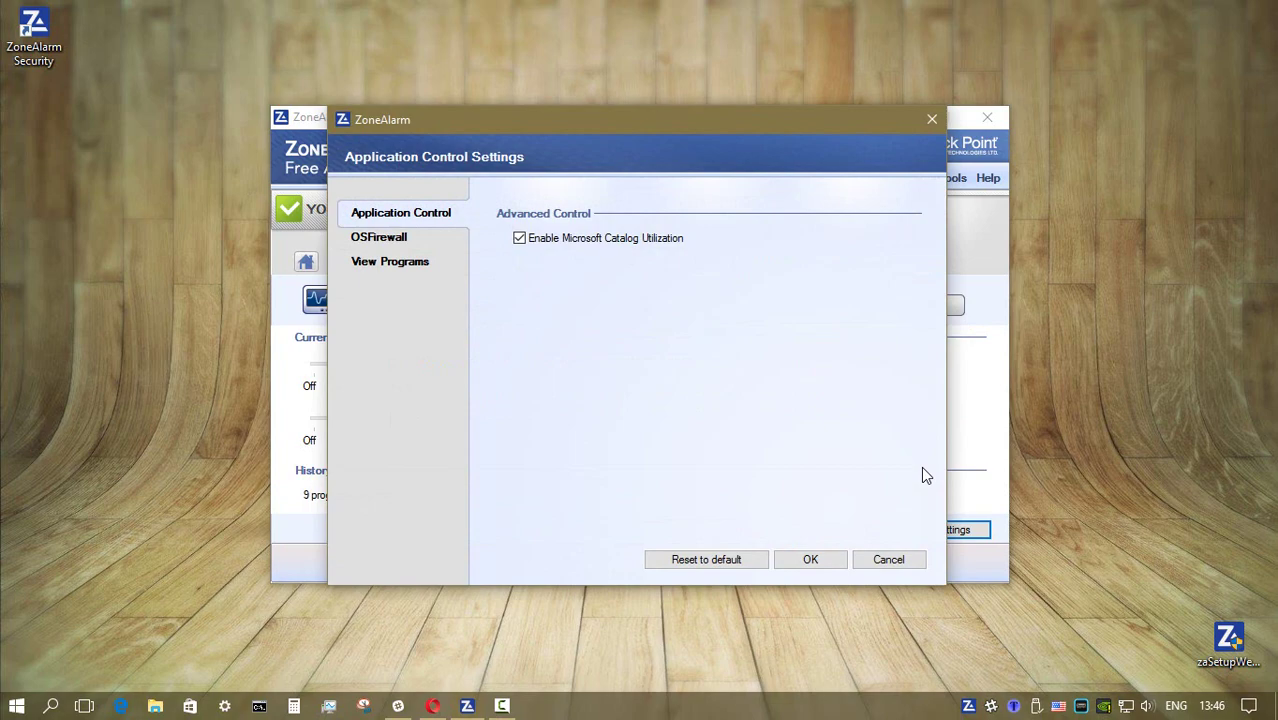
pyautogui.click(391, 243)
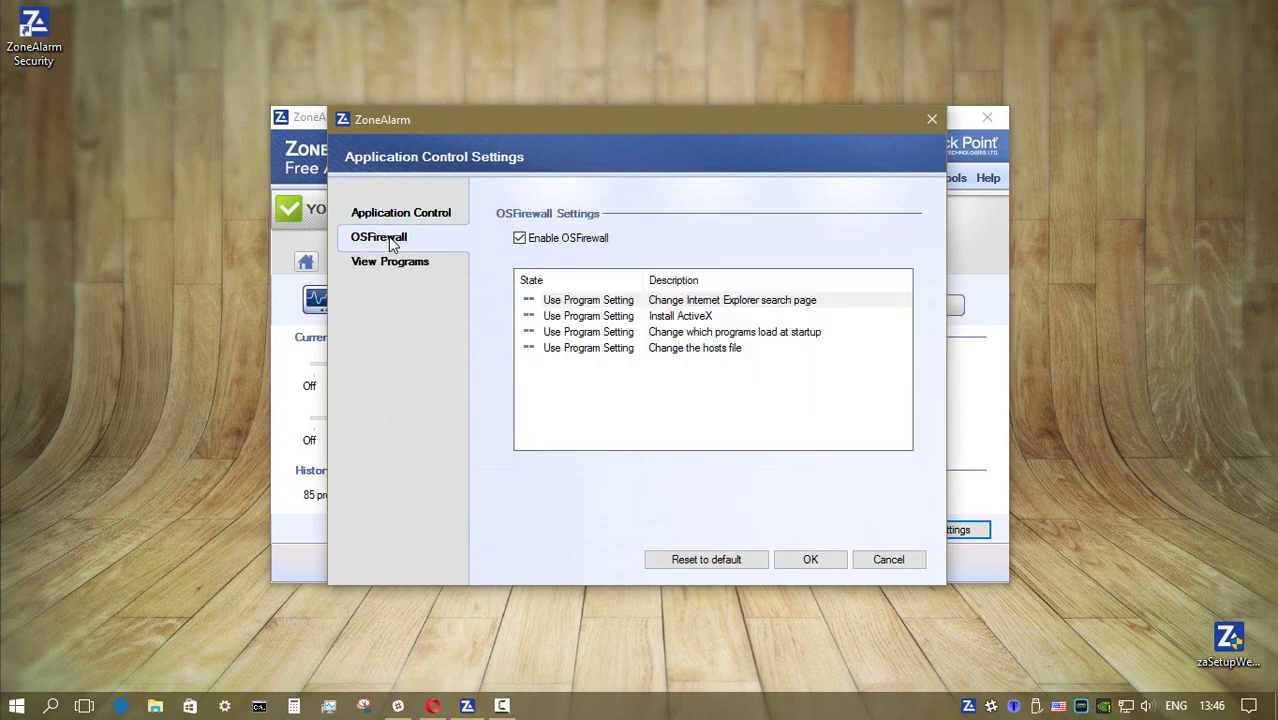
pyautogui.press('Escape')
# Open the Identity Protection setup, and view the web page for activating the identity protection service.
pyautogui.click(776, 266)
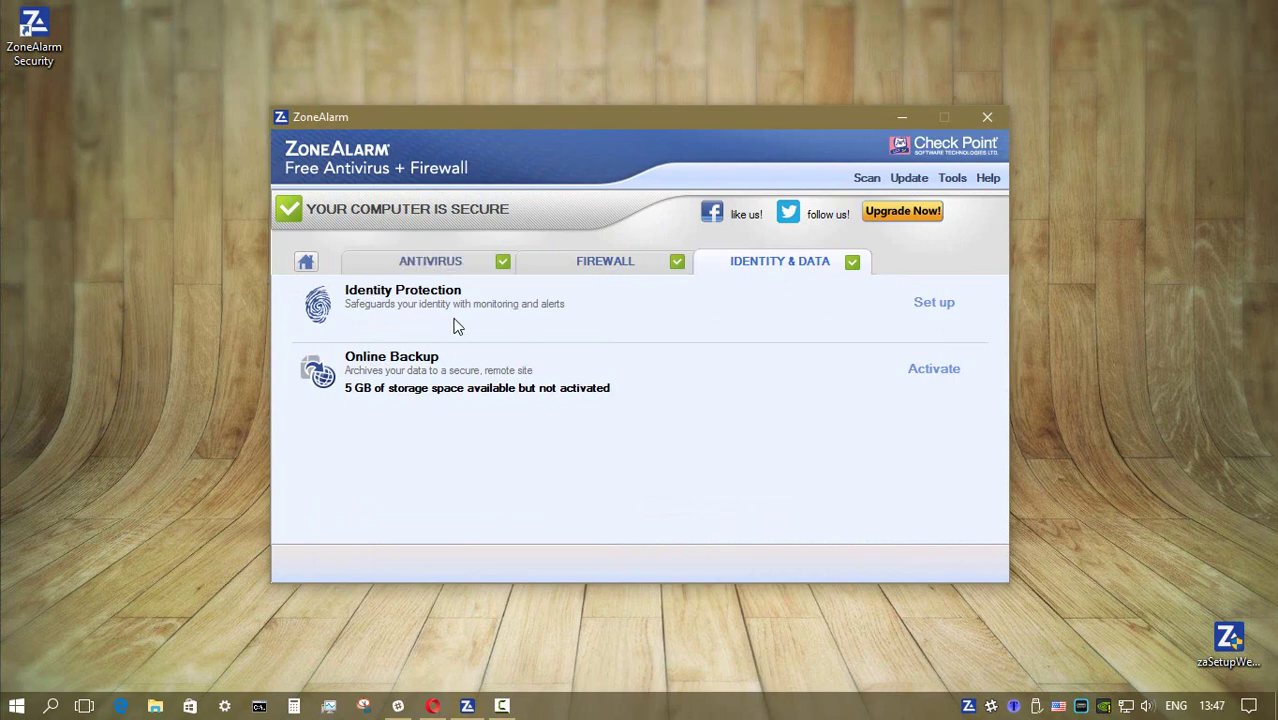
pyautogui.click(932, 304)
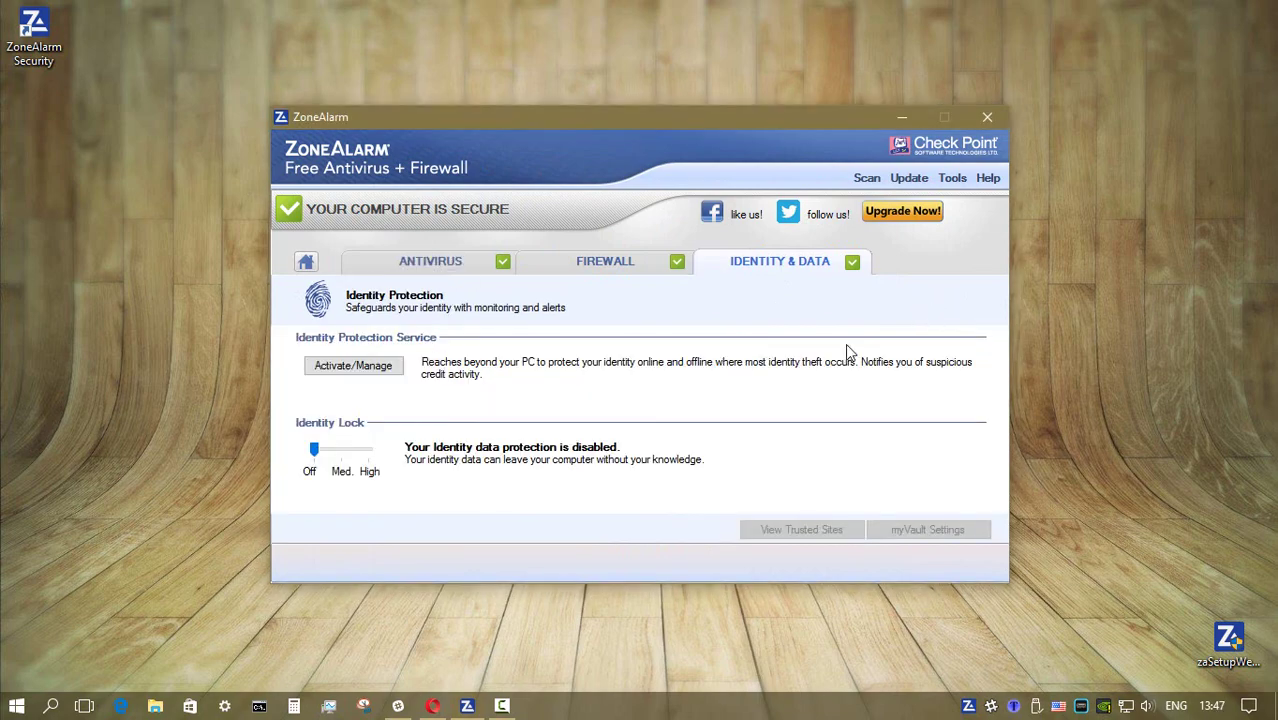
pyautogui.click(353, 365)
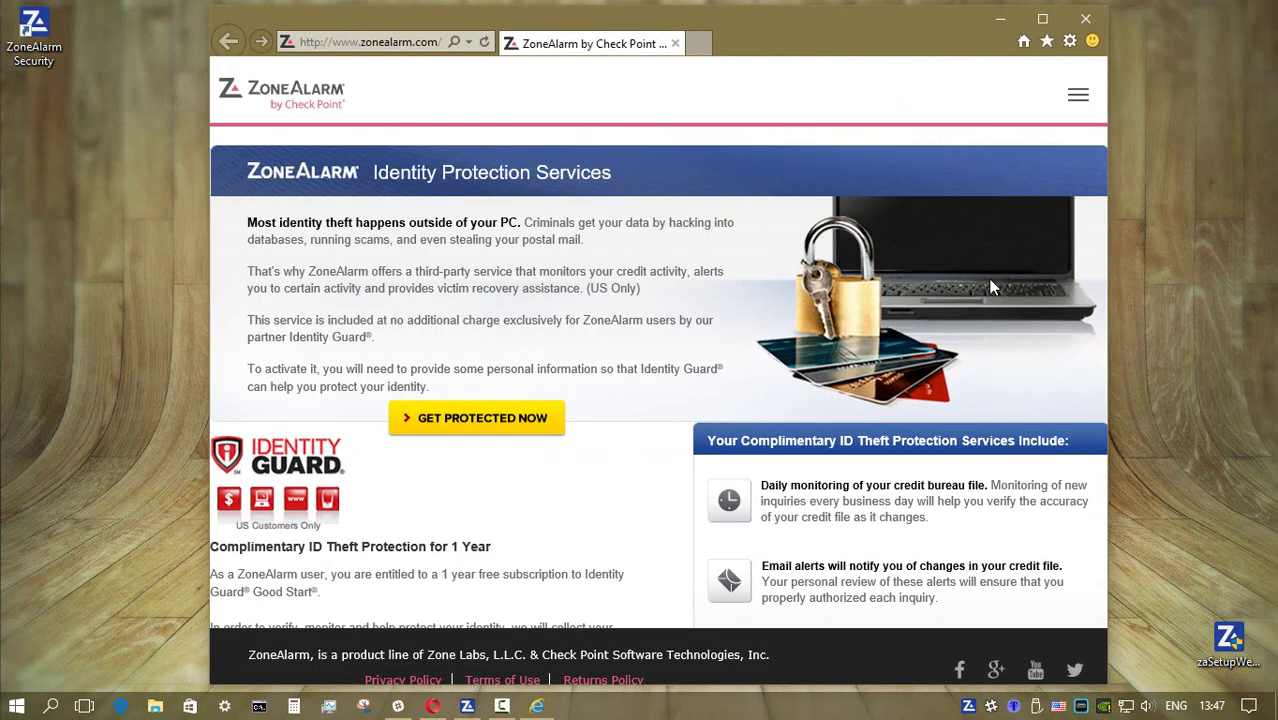
pyautogui.click(975, 282)
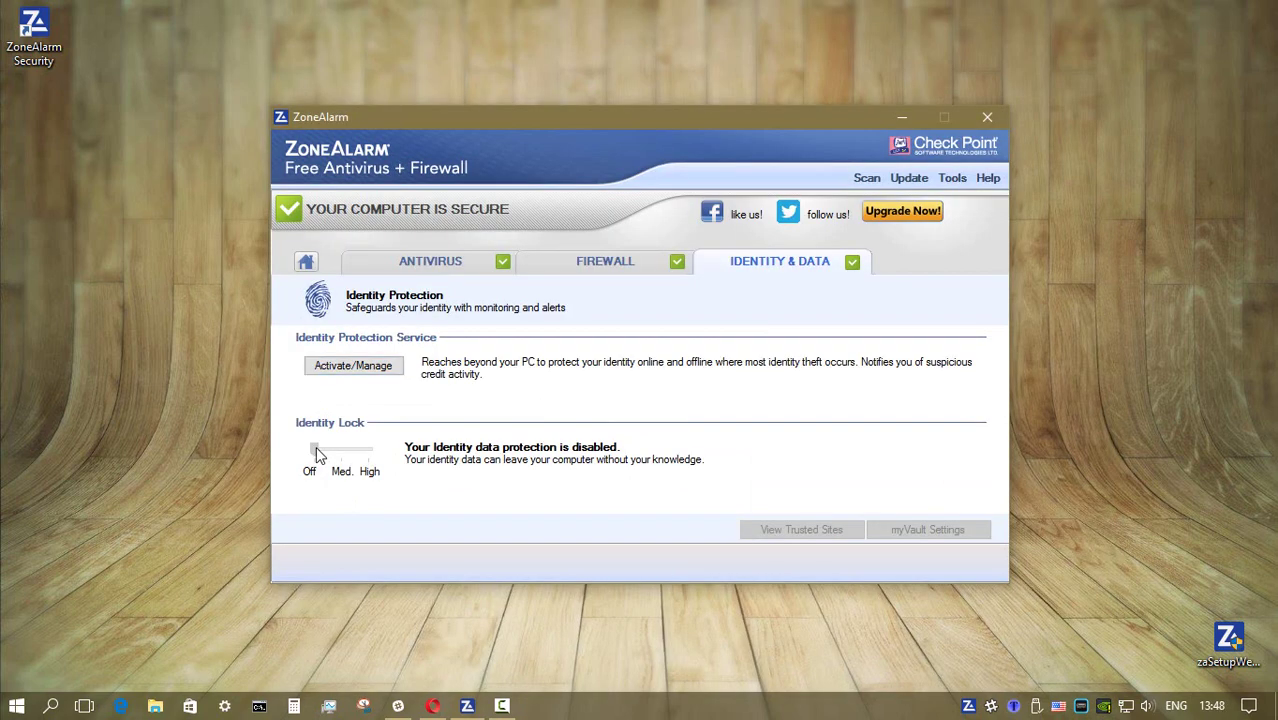
# Set the Identity Lock to High, and view its trusted sites and myVault settings.
pyautogui.moveTo(316, 449); pyautogui.dragTo(370, 449)
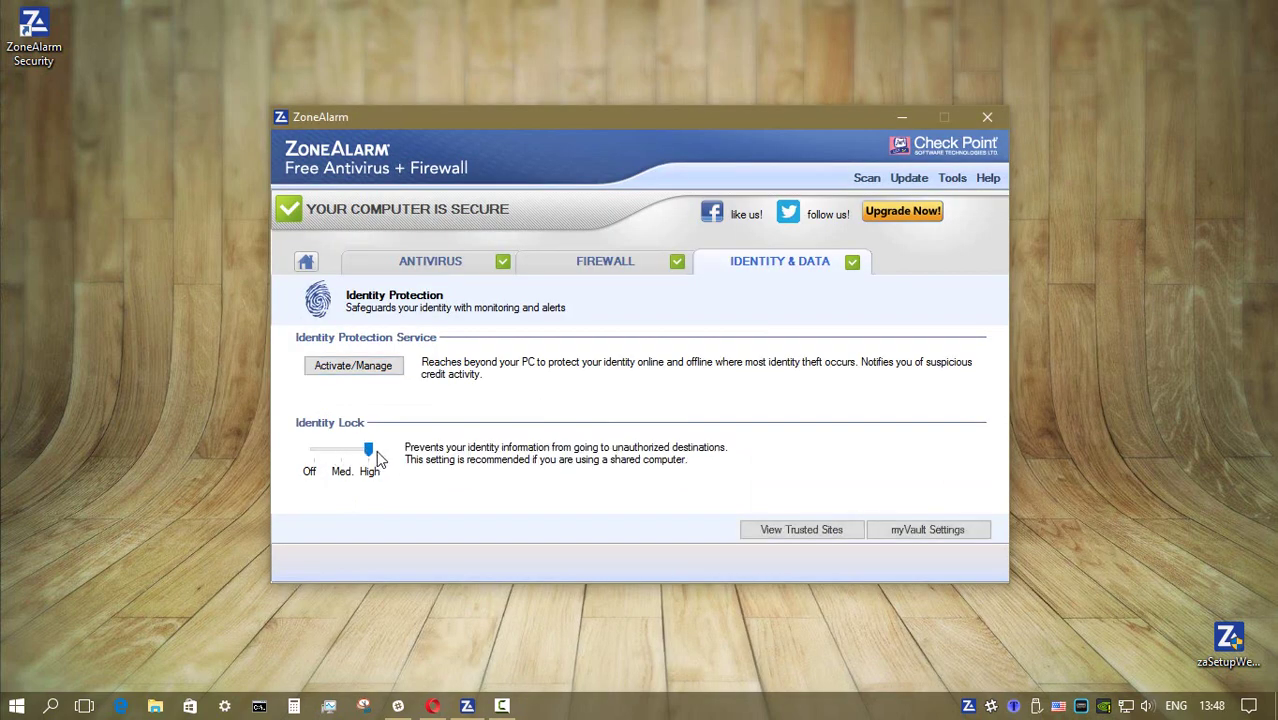
pyautogui.click(814, 531)
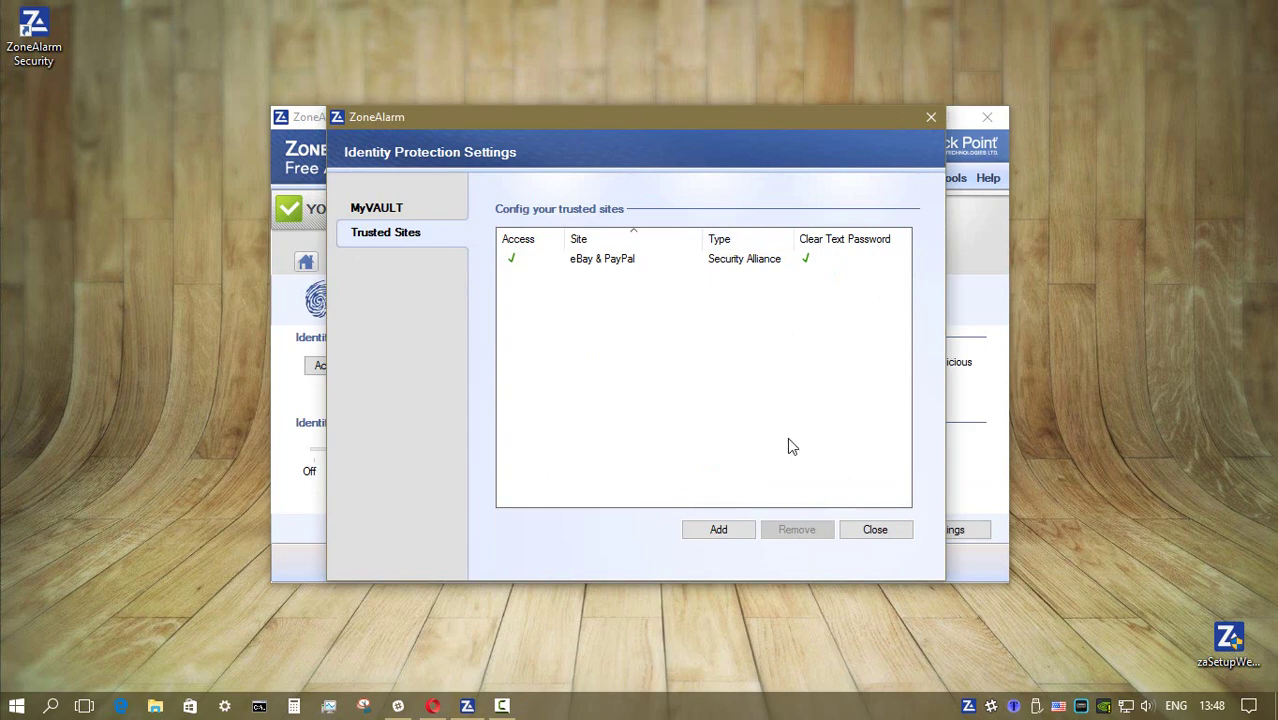
pyautogui.click(875, 529)
pyautogui.click(935, 531)
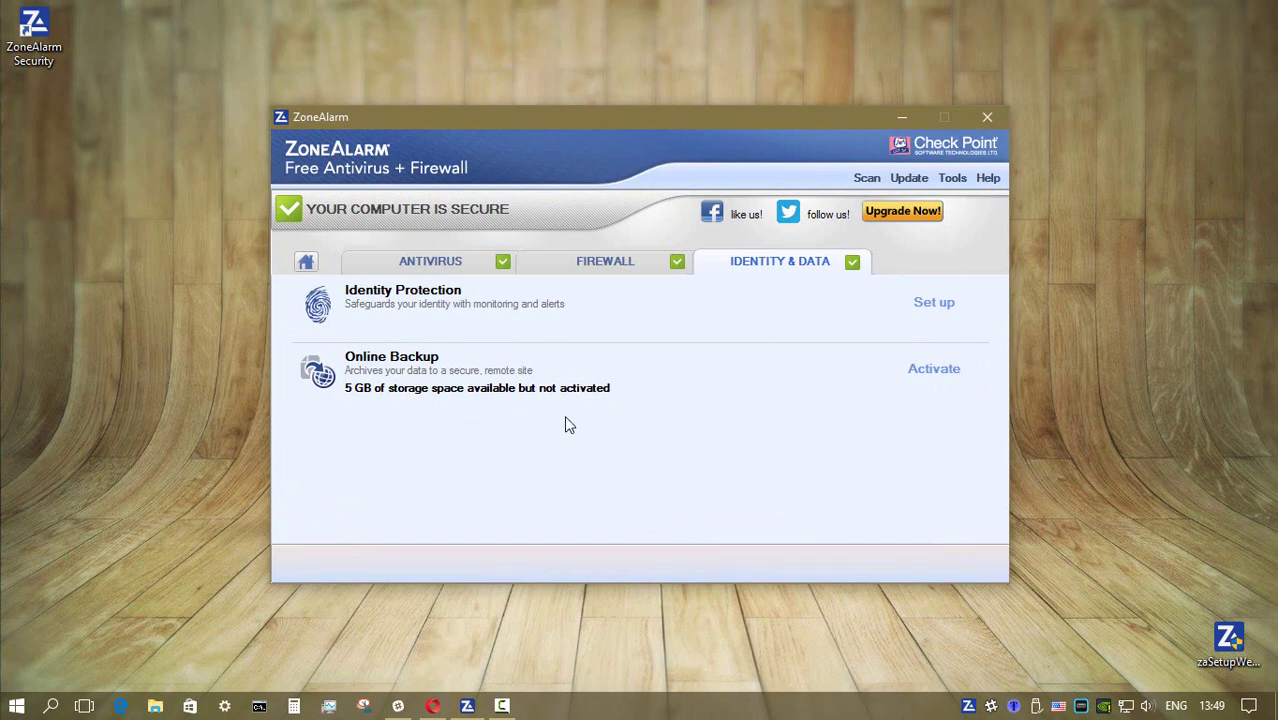
# Activate Online Backup by installing ZoneAlarm Backup from its web page, accepting the license agreement and completing the setup.
pyautogui.click(932, 372)
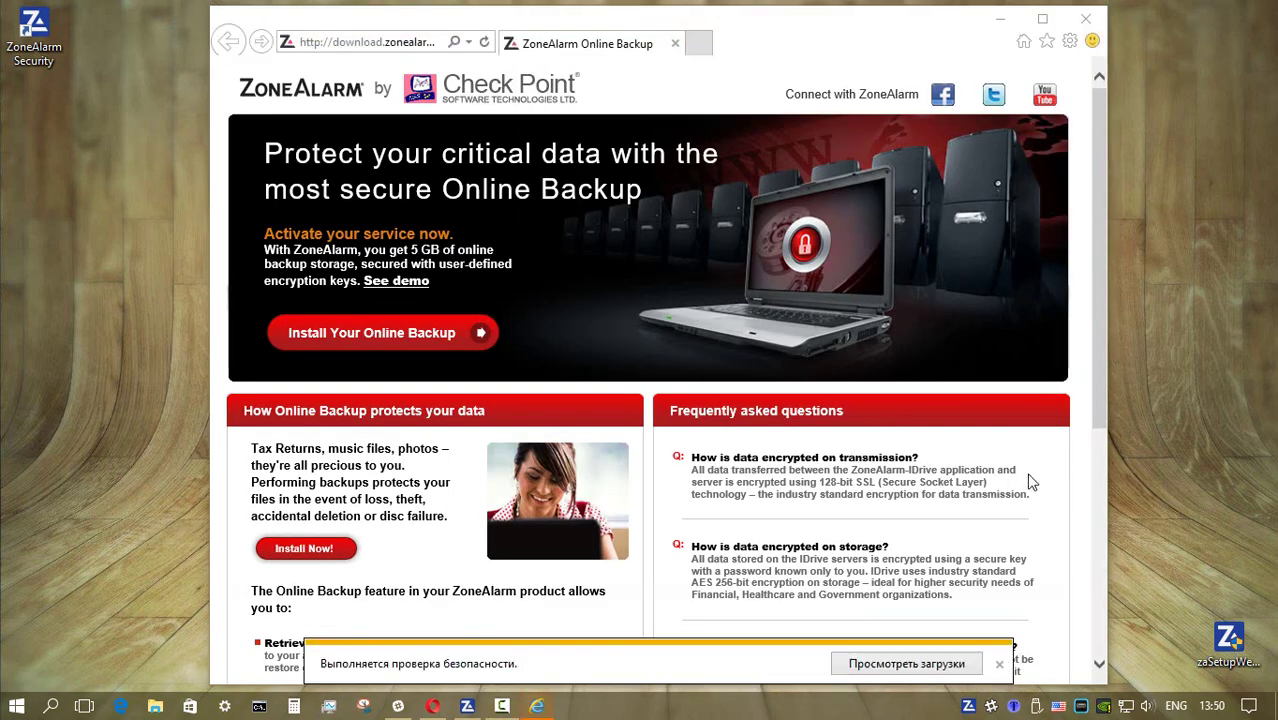
pyautogui.click(757, 509)
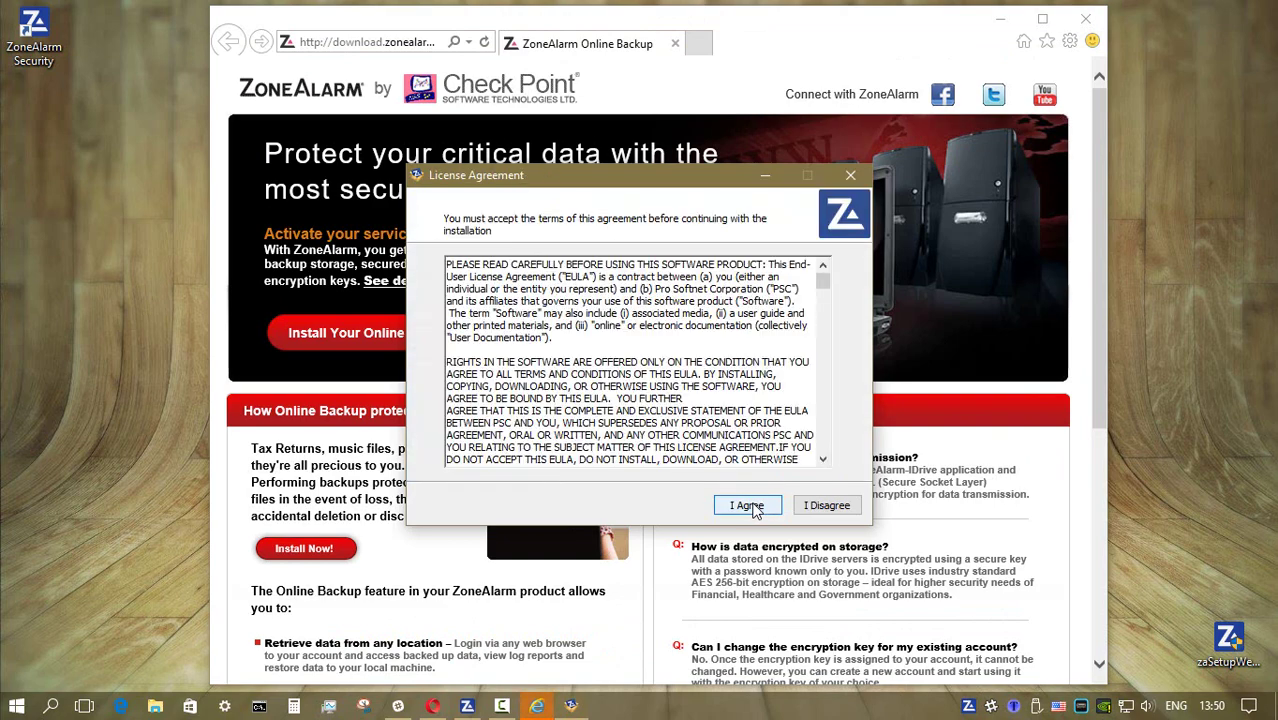
pyautogui.click(755, 509)
pyautogui.click(752, 507)
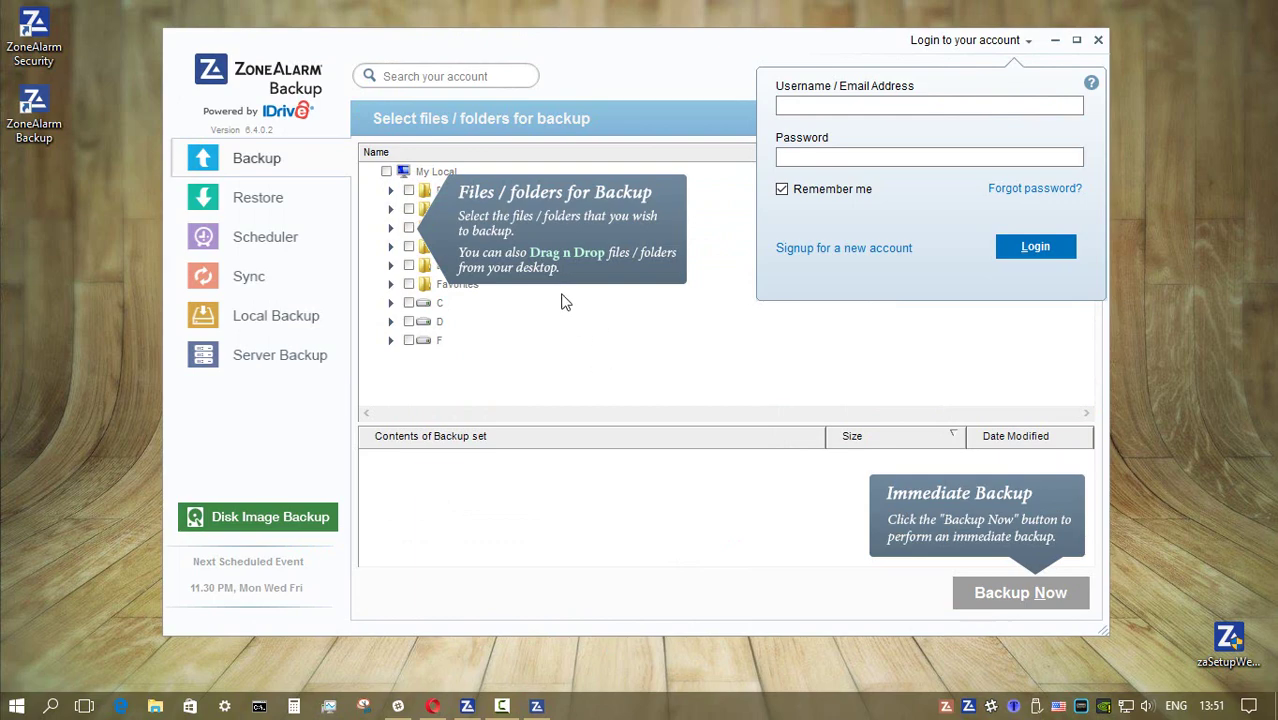
# View the system tray options of ZoneAlarm Backup and of ZoneAlarm, and close the ZoneAlarm window.
pyautogui.rightClick(945, 706)
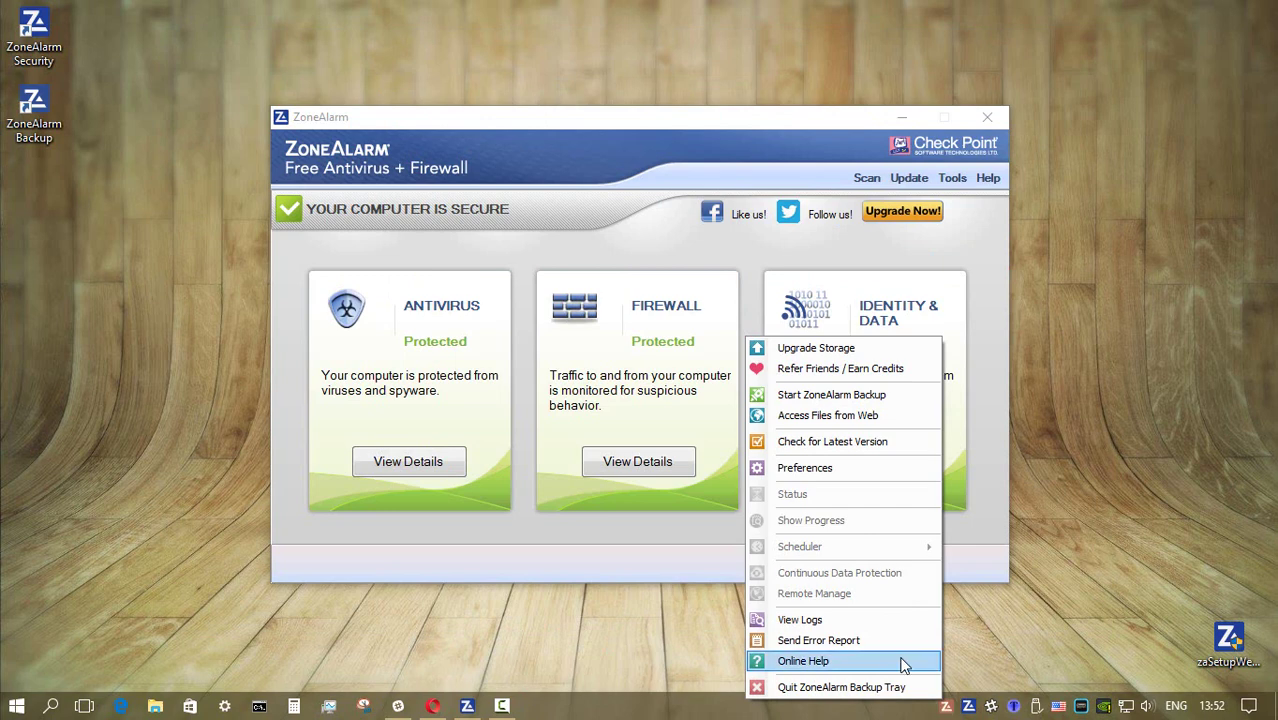
pyautogui.rightClick(968, 706)
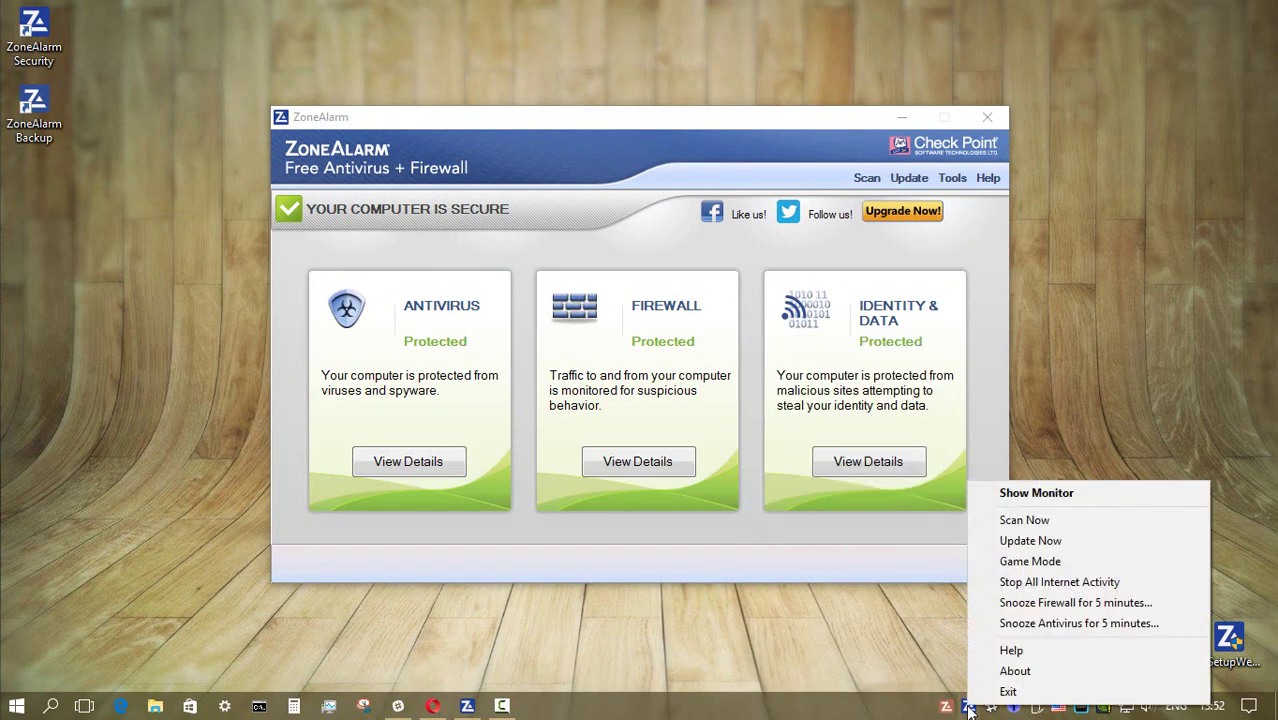
pyautogui.click(1031, 624)
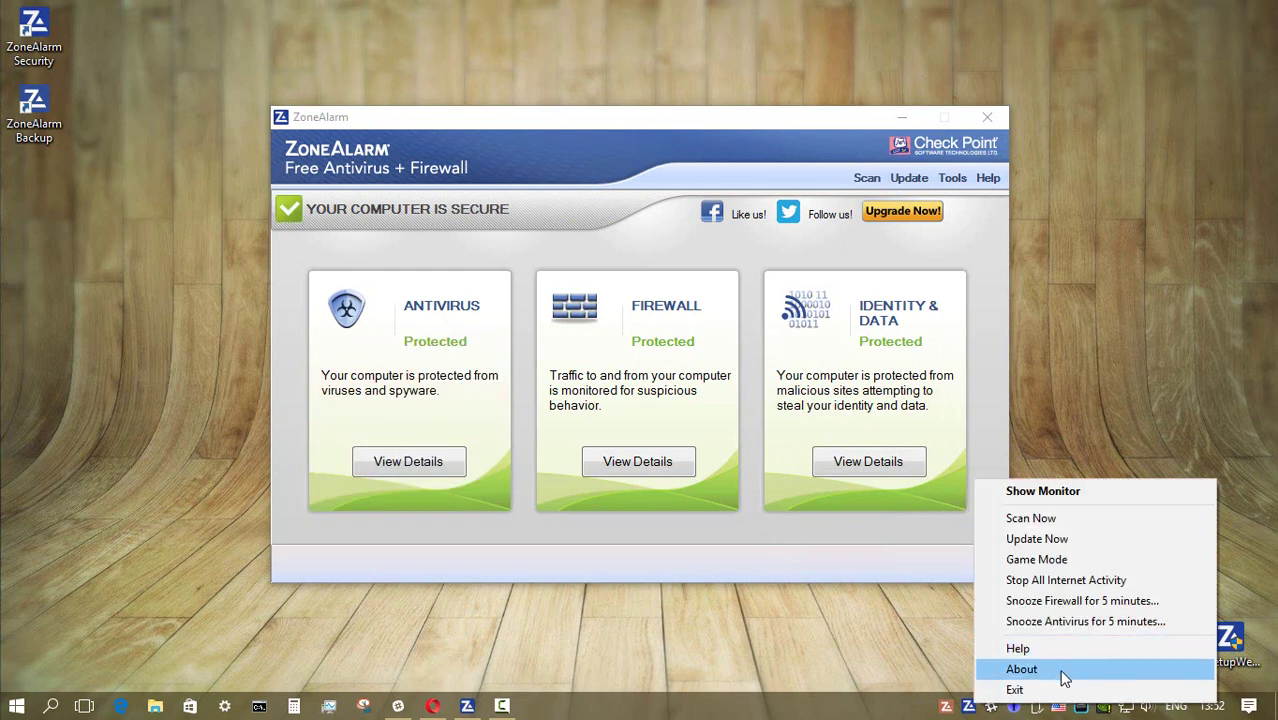
pyautogui.click(1103, 235)
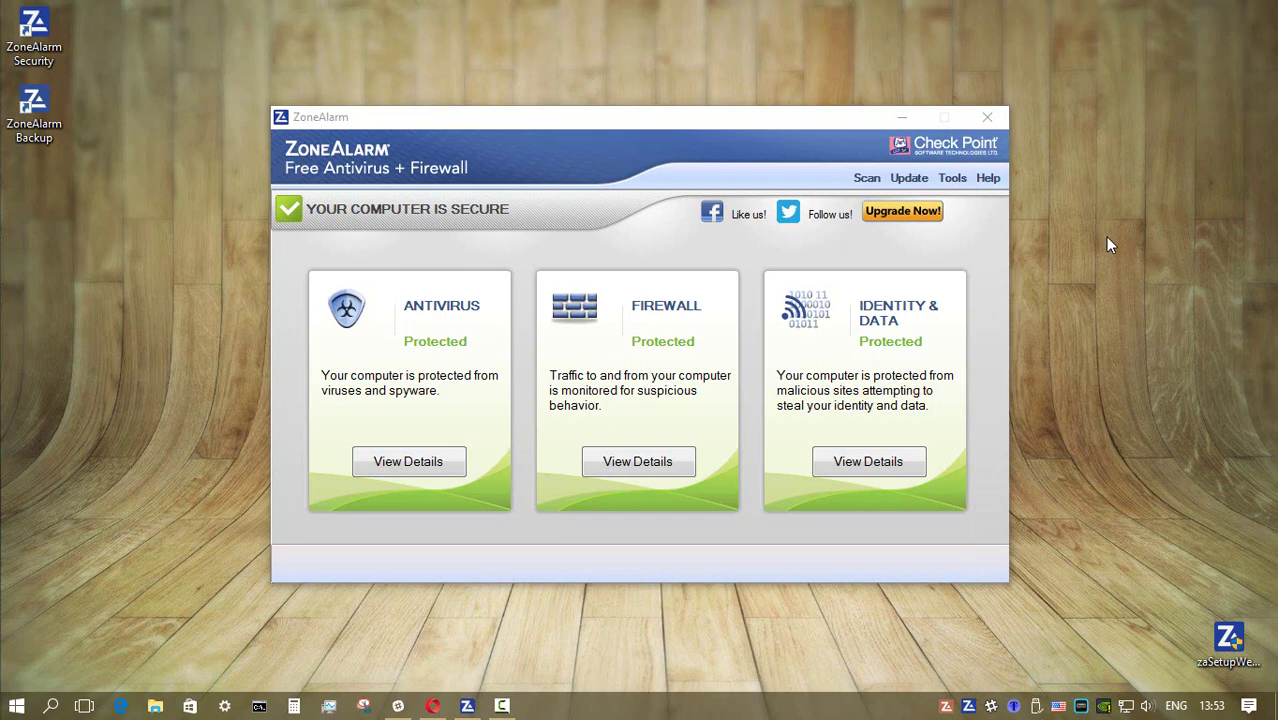
pyautogui.hotkey('alt', 'F4')
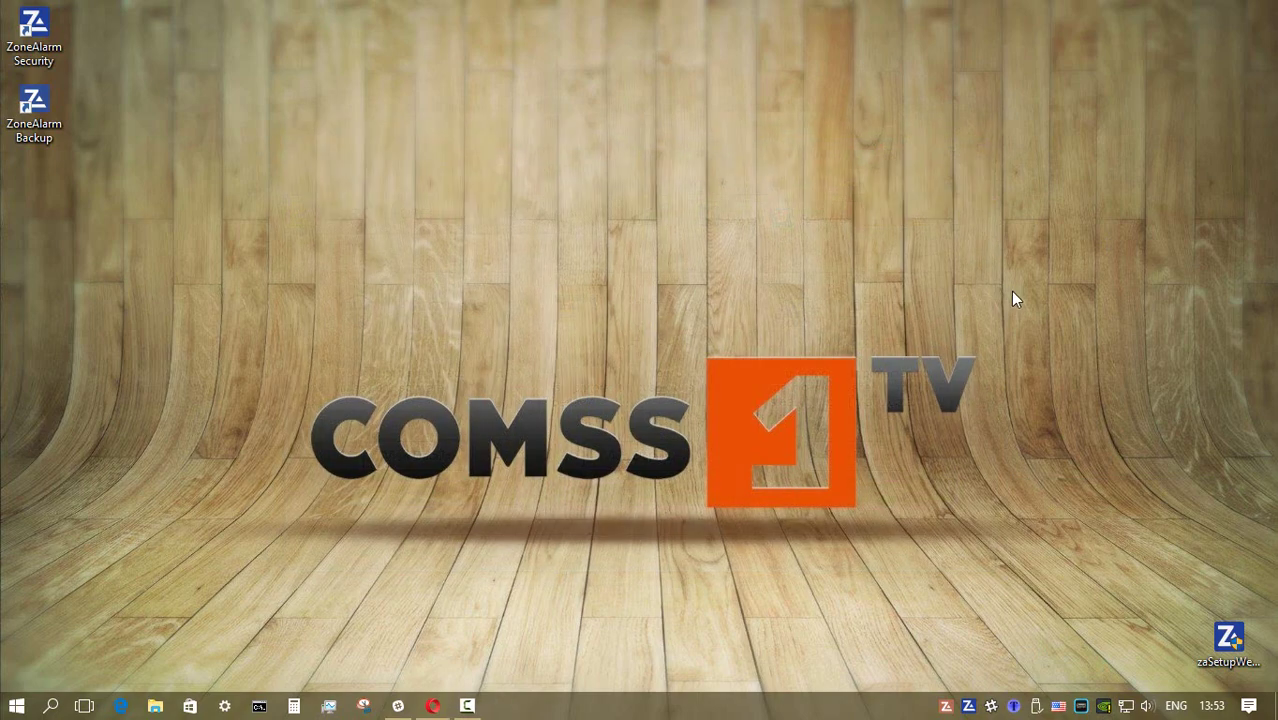